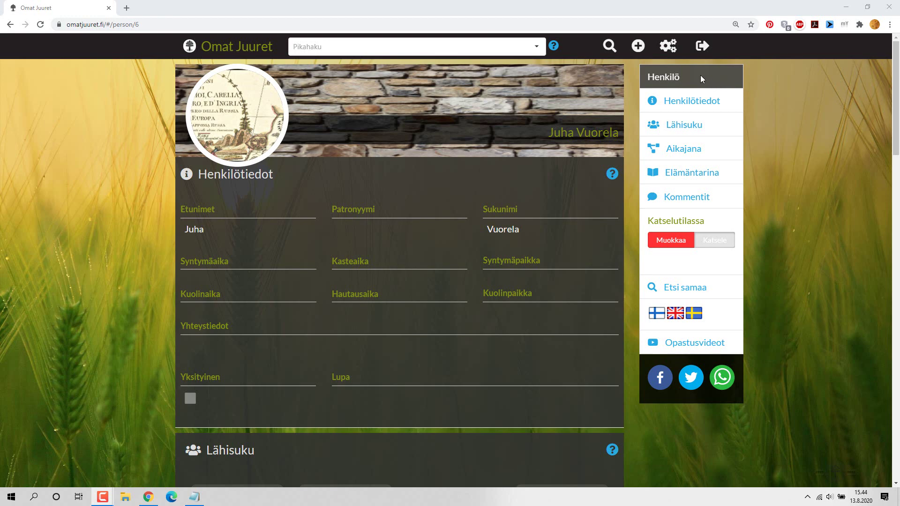
# Step: Start adding a new community and name its page "Tarvasjoen Kotiseutuyhdistys"
pyautogui.moveTo(647, 45)
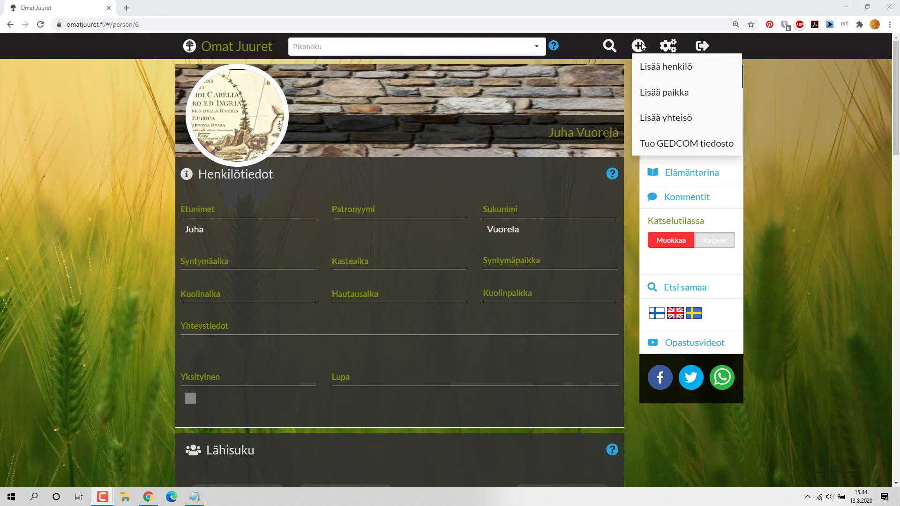
pyautogui.click(650, 120)
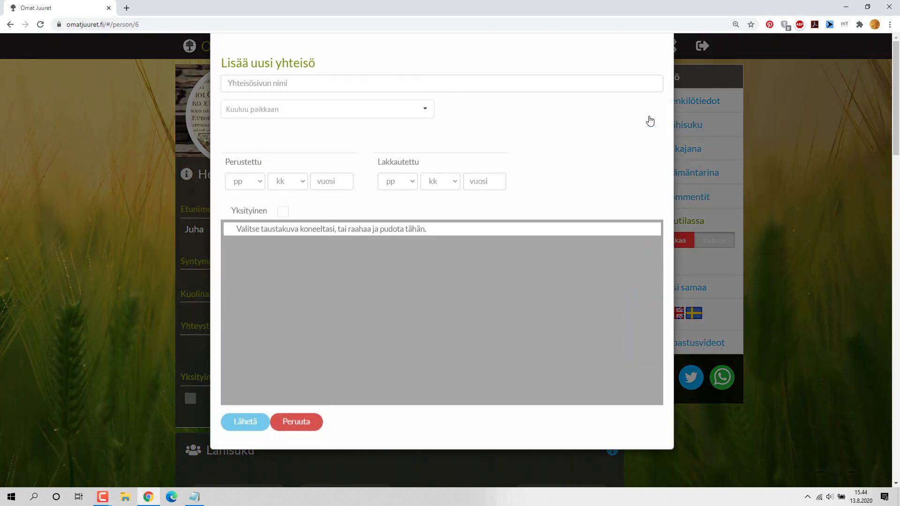
pyautogui.click(491, 102)
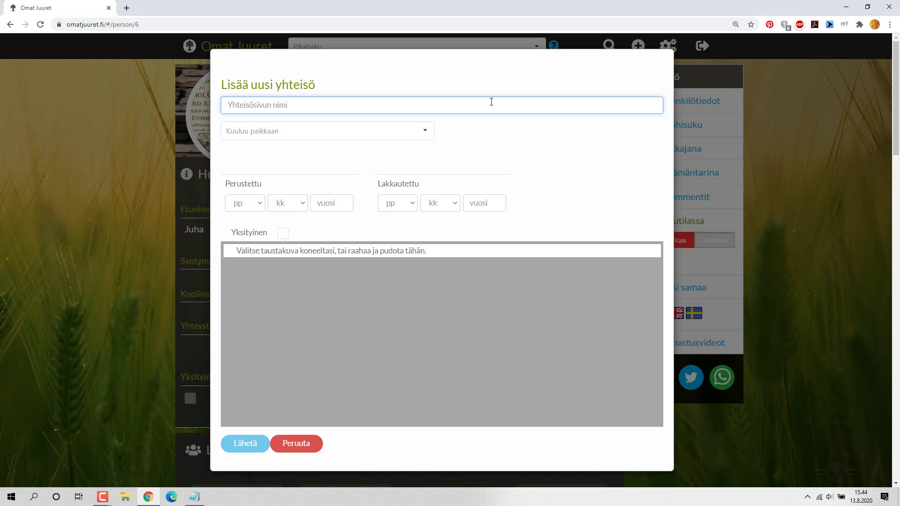
pyautogui.write('Tarvasjoen K')
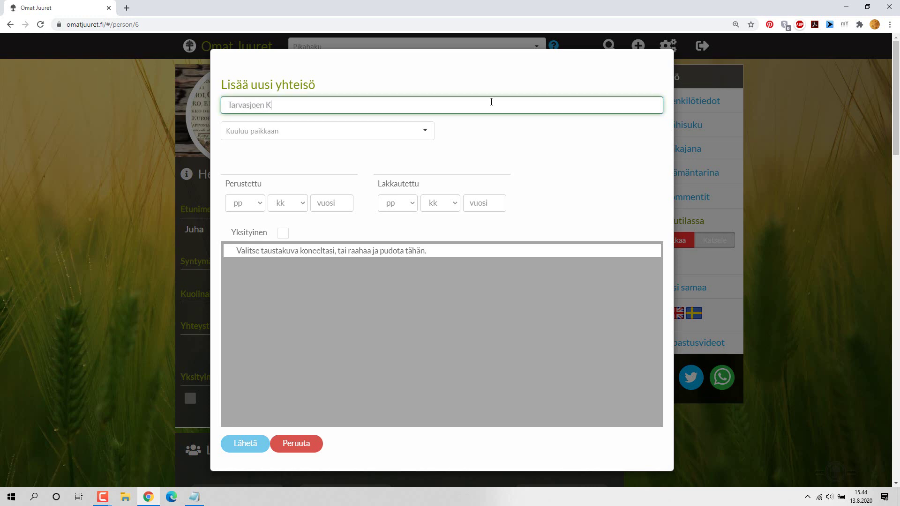
pyautogui.write('otiseutuyhdistys')
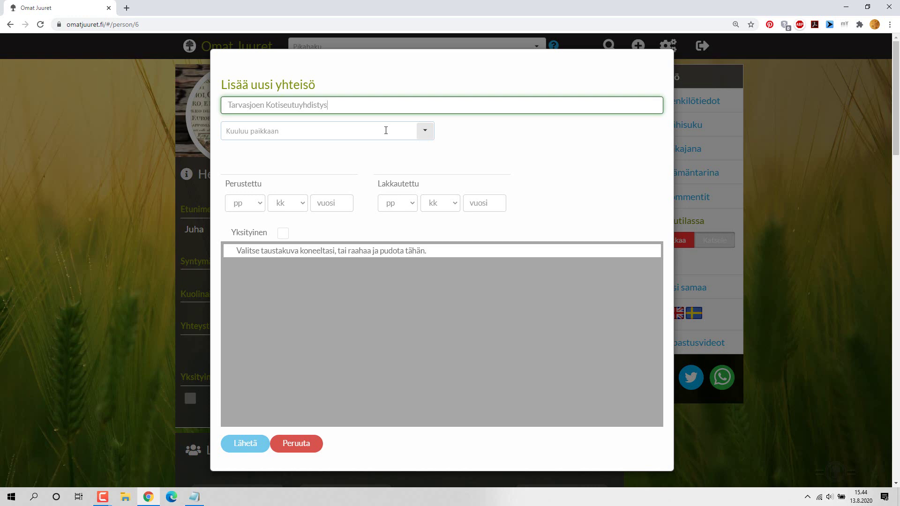
# Step: Search for "Tarv" and assign Tarvasjoki as the place the new community belongs to
pyautogui.click(425, 133)
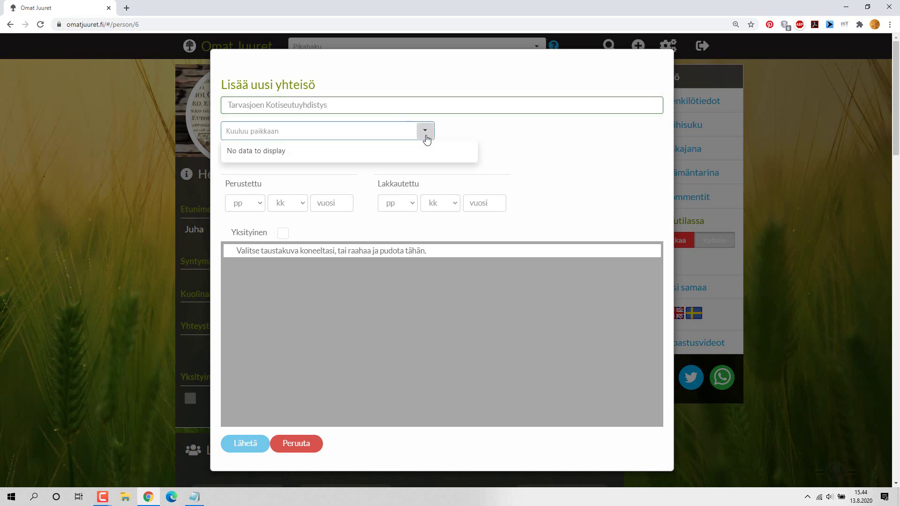
pyautogui.click(389, 131)
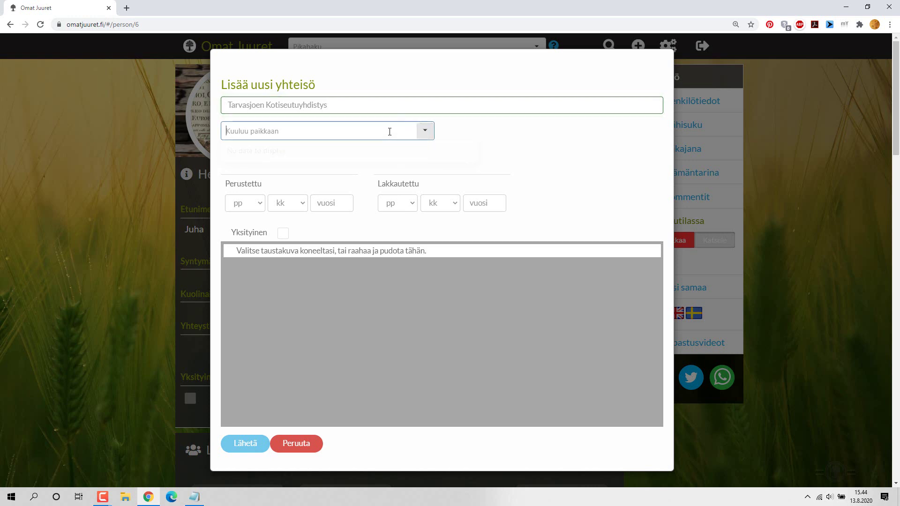
pyautogui.write('ara')
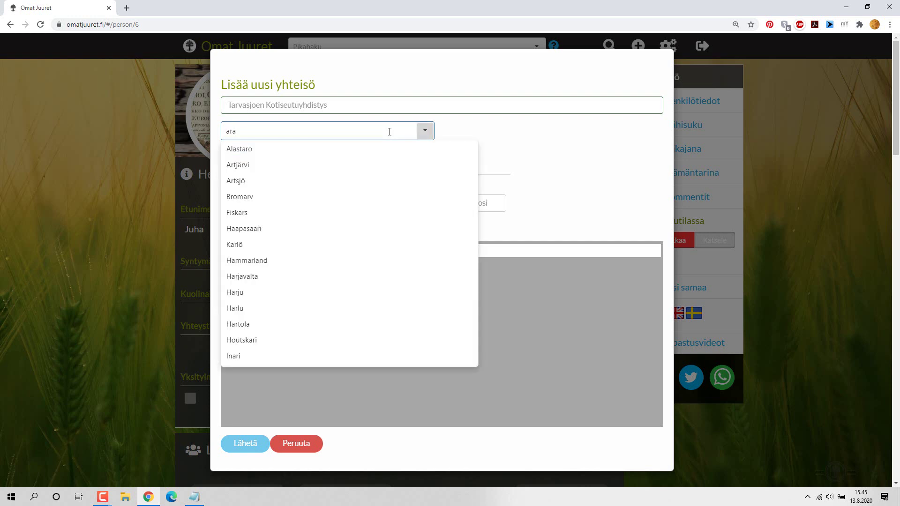
pyautogui.press('BackSpace')
pyautogui.press('BackSpace')
pyautogui.press('BackSpace')
pyautogui.write('Tarvsj')
pyautogui.press('BackSpace')
pyautogui.write('s')
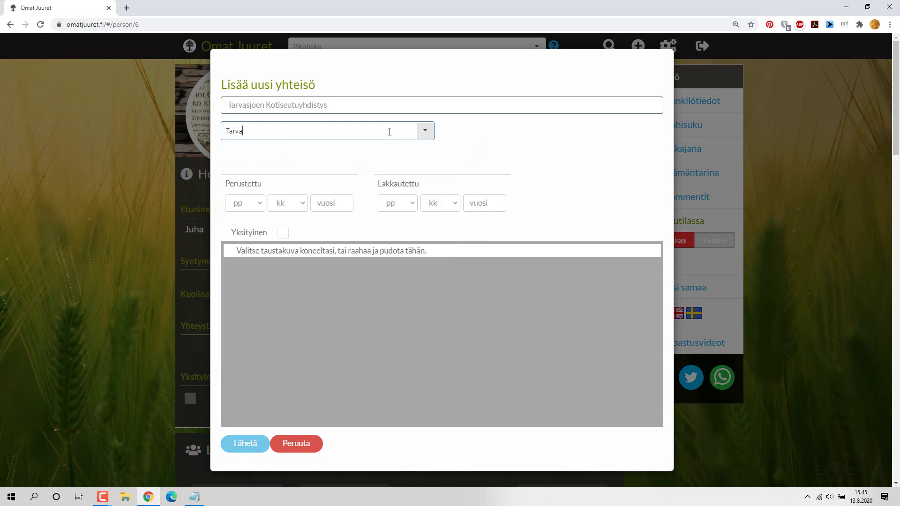
pyautogui.press('BackSpace')
pyautogui.press('BackSpace')
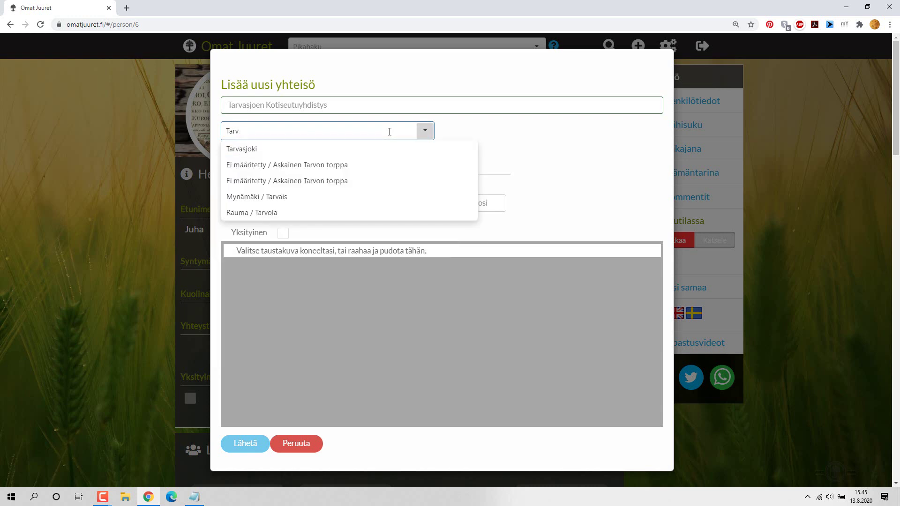
pyautogui.click(255, 152)
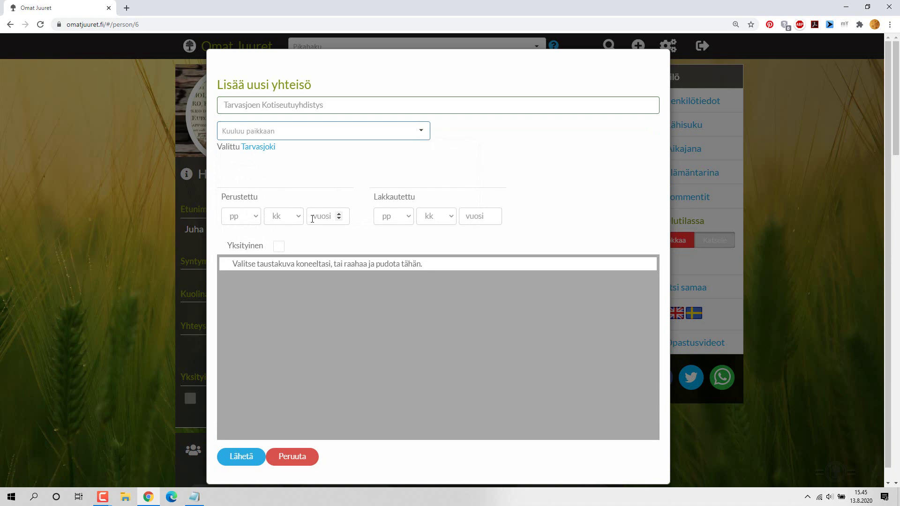
# Step: Set the community's founding year (Perustettu) to 2001
pyautogui.click(329, 216)
pyautogui.write('2')
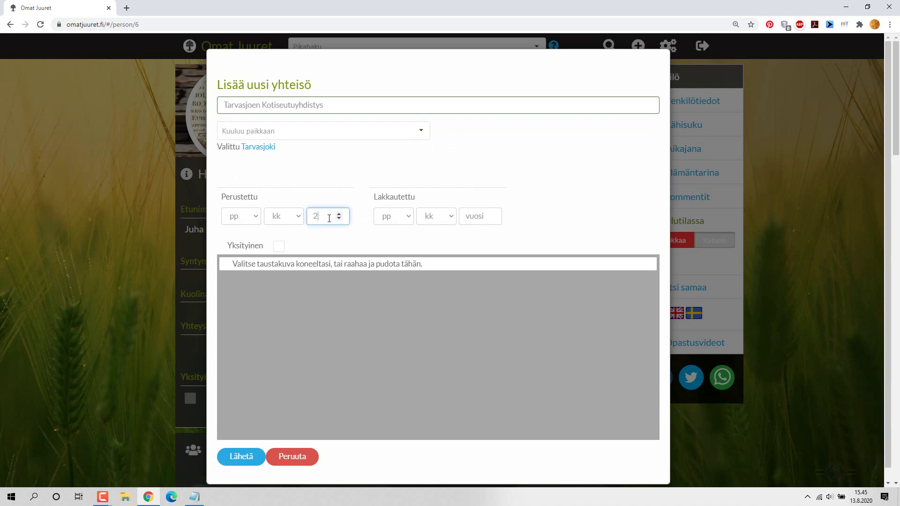
pyautogui.write('001')
# Step: Add the photo IMG_20170517_000018 from the Videot folder as the community's background image, saving it with the default crop
pyautogui.click(357, 298)
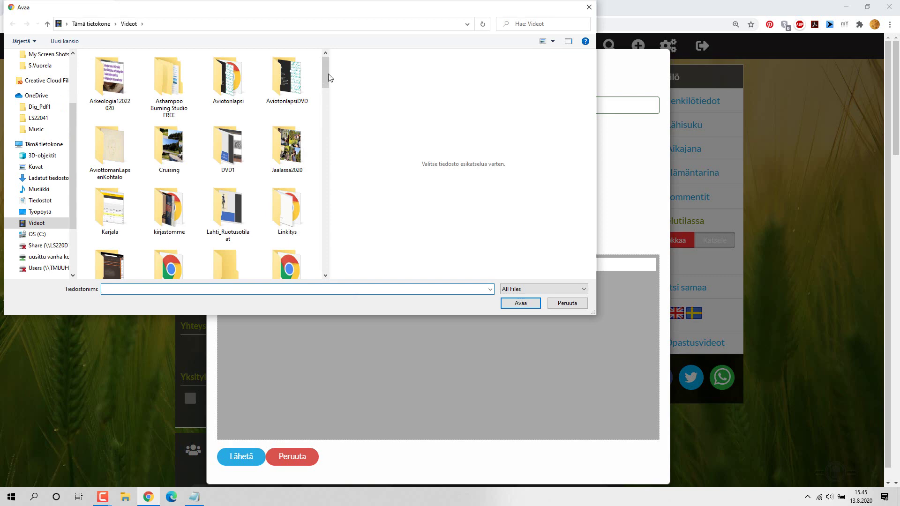
pyautogui.moveTo(327, 74); pyautogui.dragTo(340, 179)
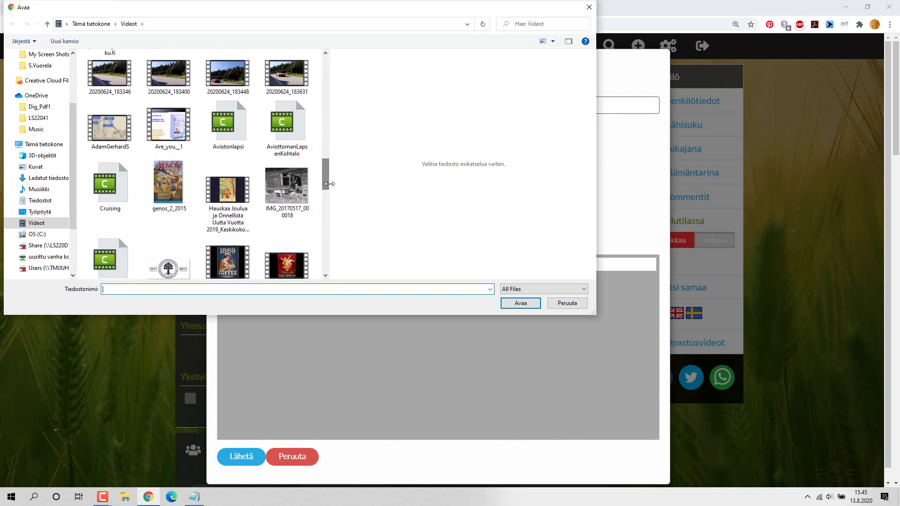
pyautogui.click(307, 192)
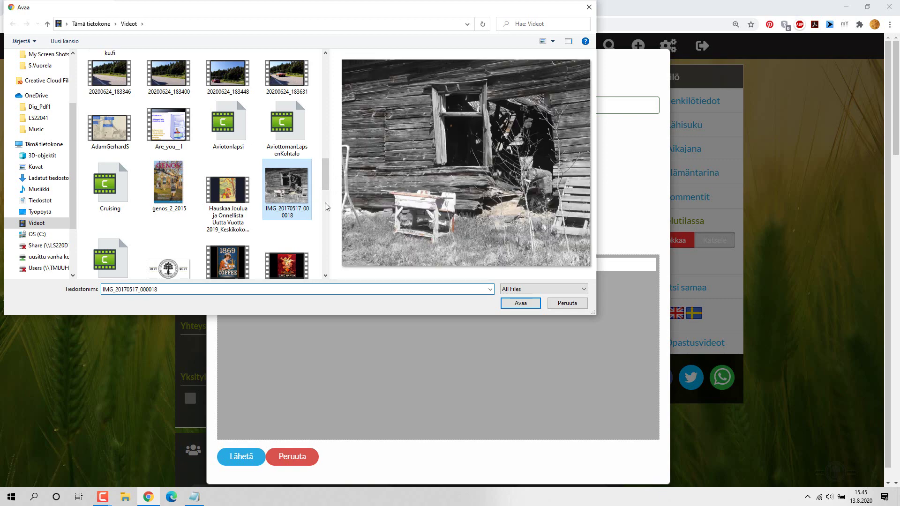
pyautogui.click(516, 304)
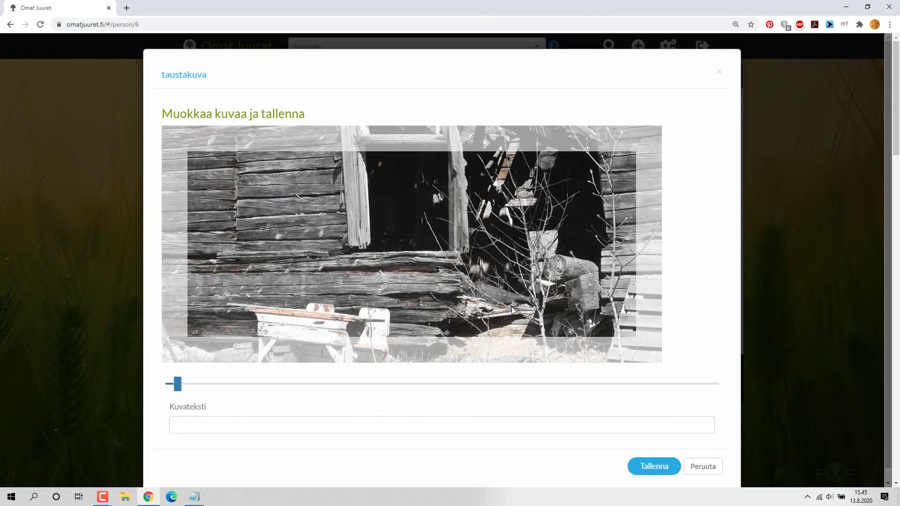
pyautogui.click(646, 465)
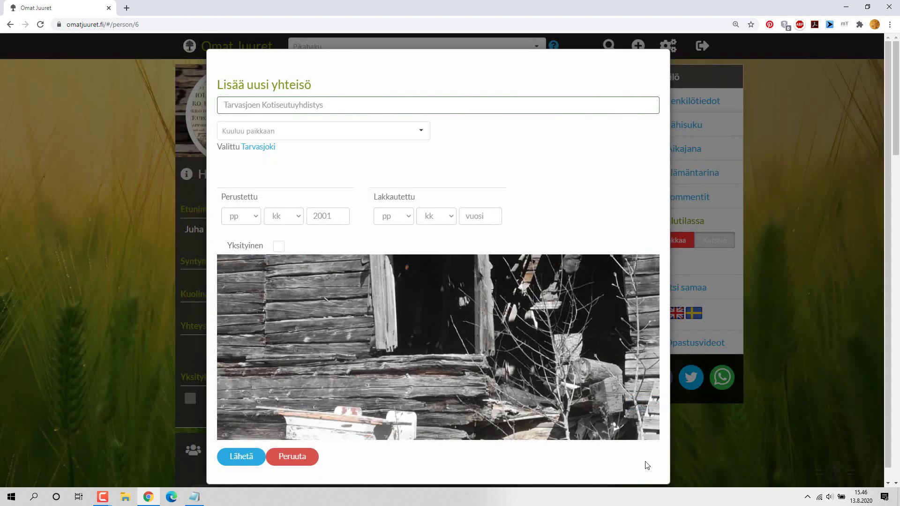
# Step: Submit the new community form to create the page
pyautogui.moveTo(527, 374)
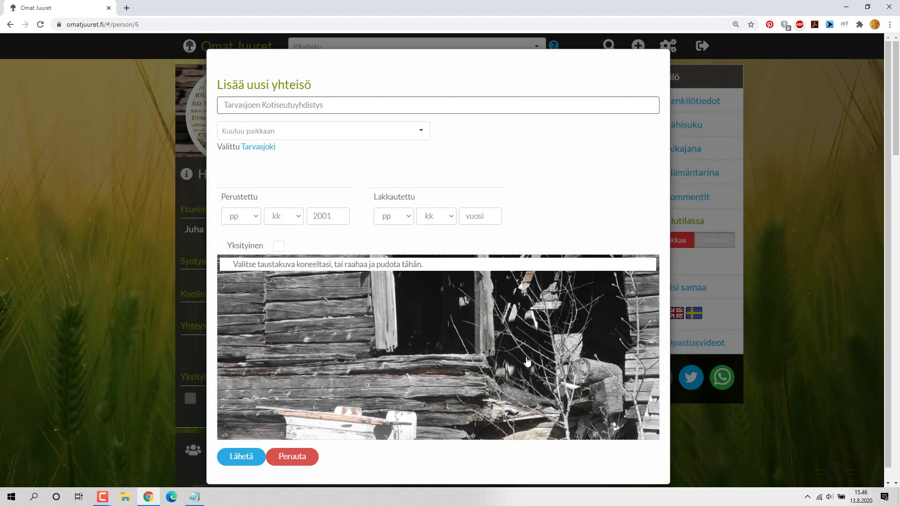
pyautogui.scroll(-1, 528, 356)
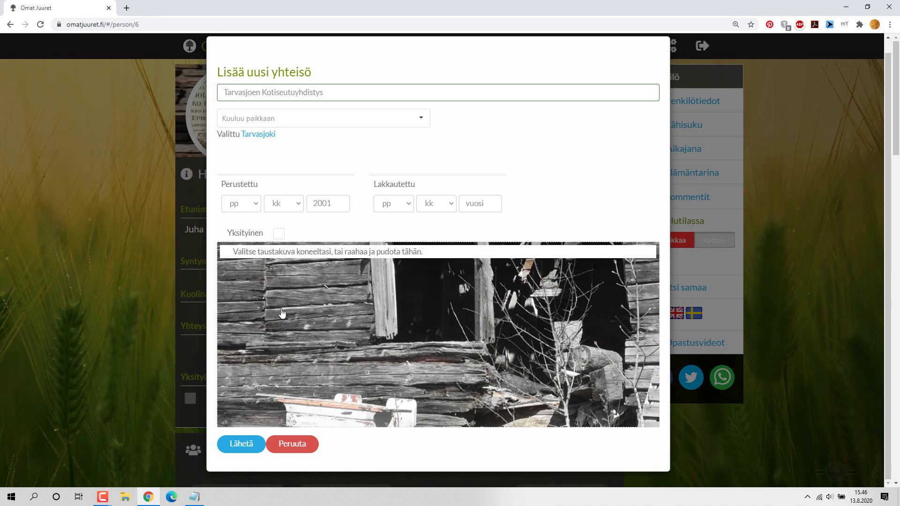
pyautogui.click(242, 445)
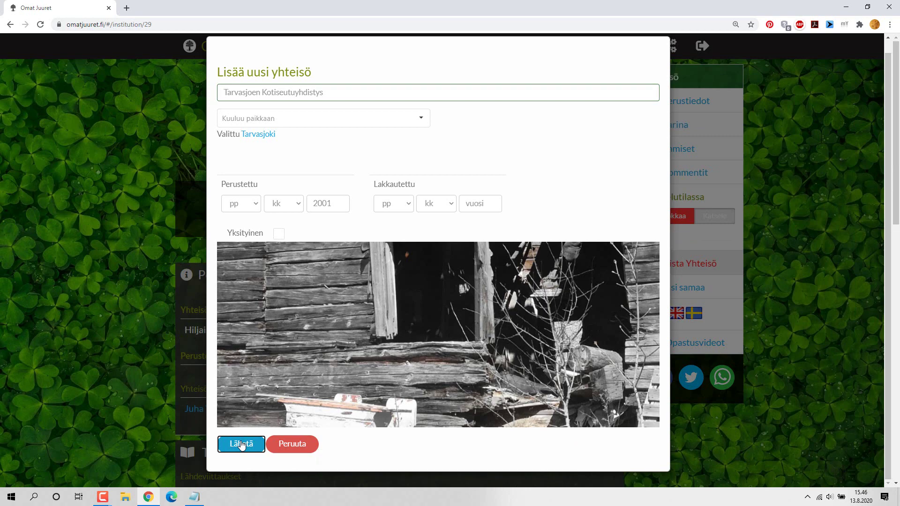
pyautogui.click(241, 444)
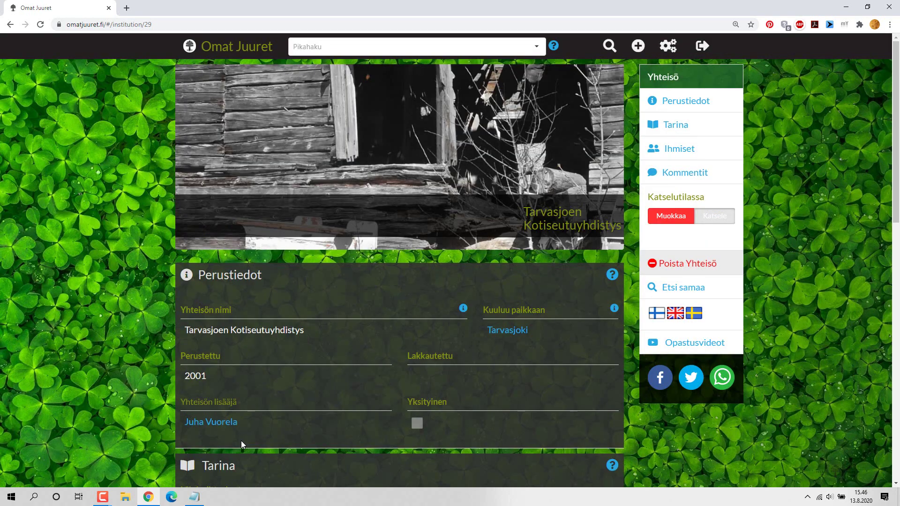
# Step: Look over the new community page, switch it to edit mode and open the Tarina text for editing
pyautogui.scroll(-1, 444, 254)
pyautogui.scroll(-2, 444, 255)
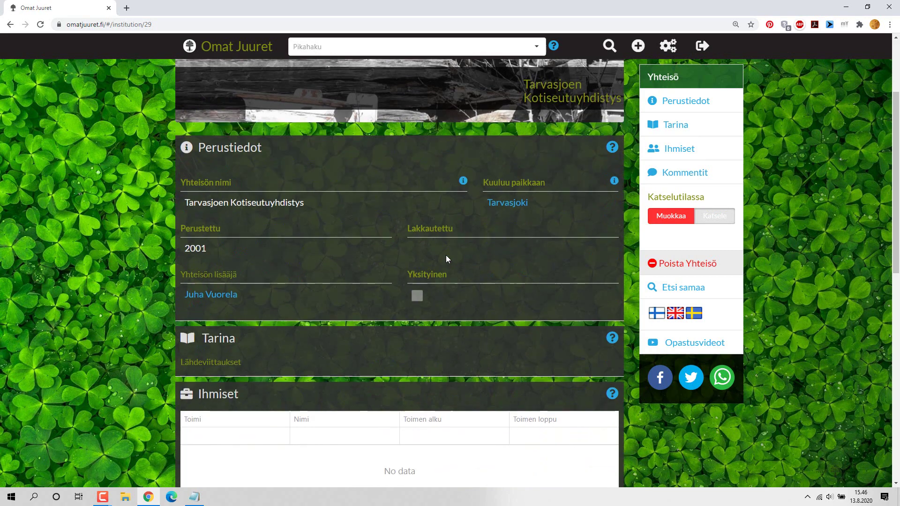
pyautogui.scroll(-3, 447, 259)
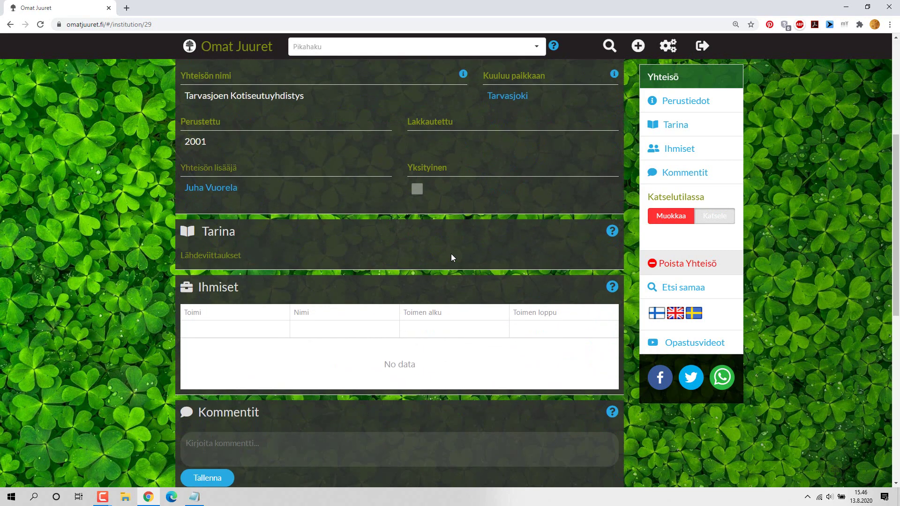
pyautogui.scroll(-3, 453, 255)
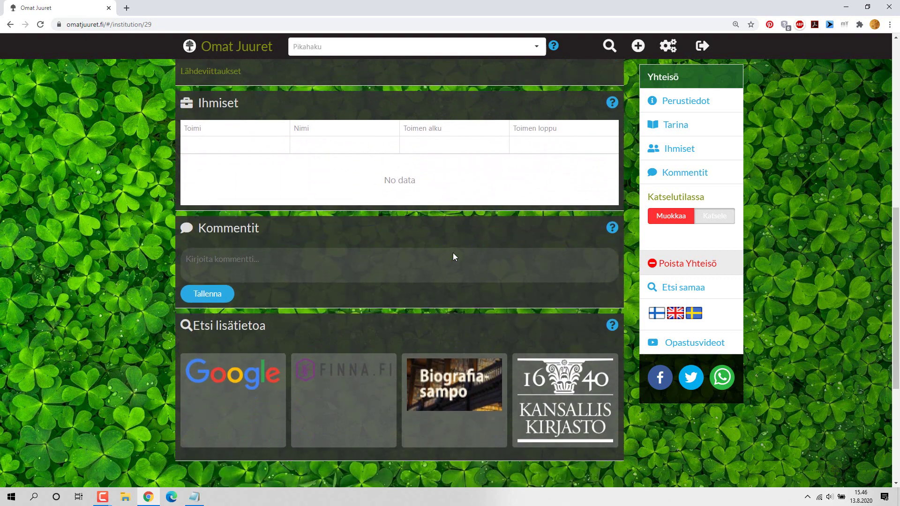
pyautogui.scroll(3, 454, 253)
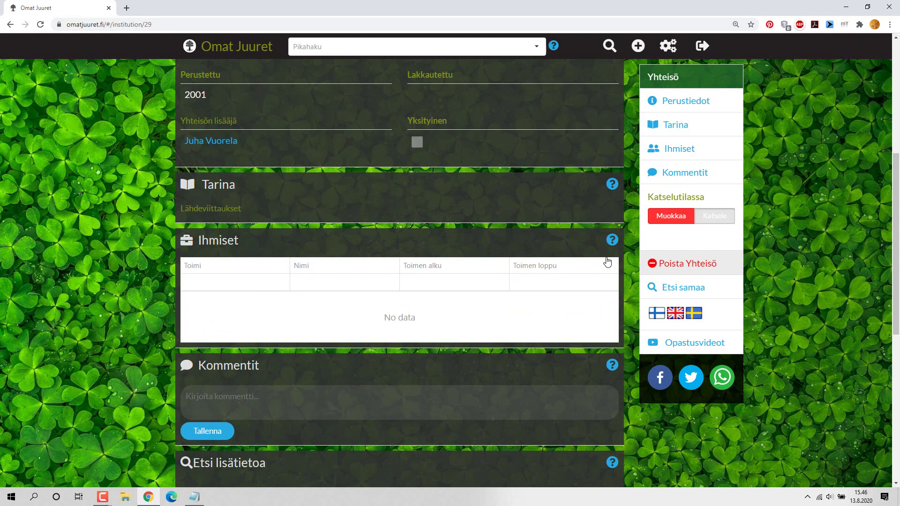
pyautogui.click(671, 216)
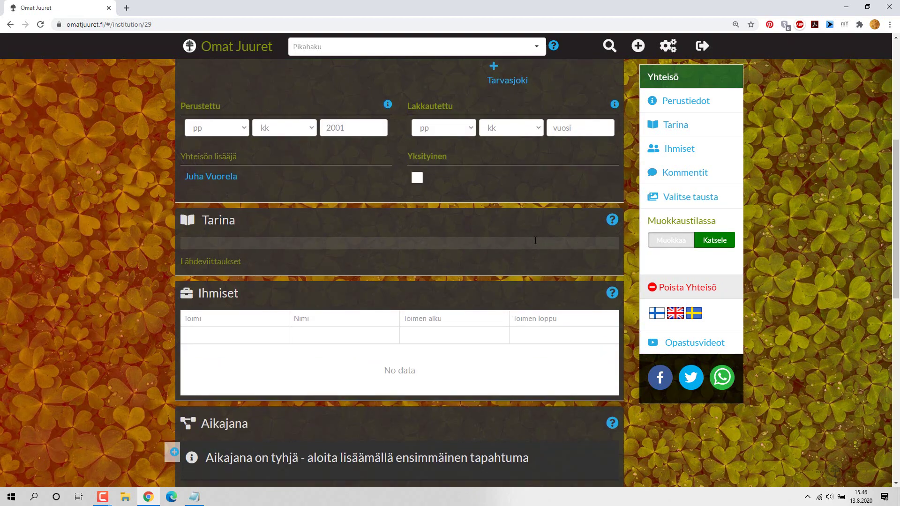
pyautogui.click(437, 197)
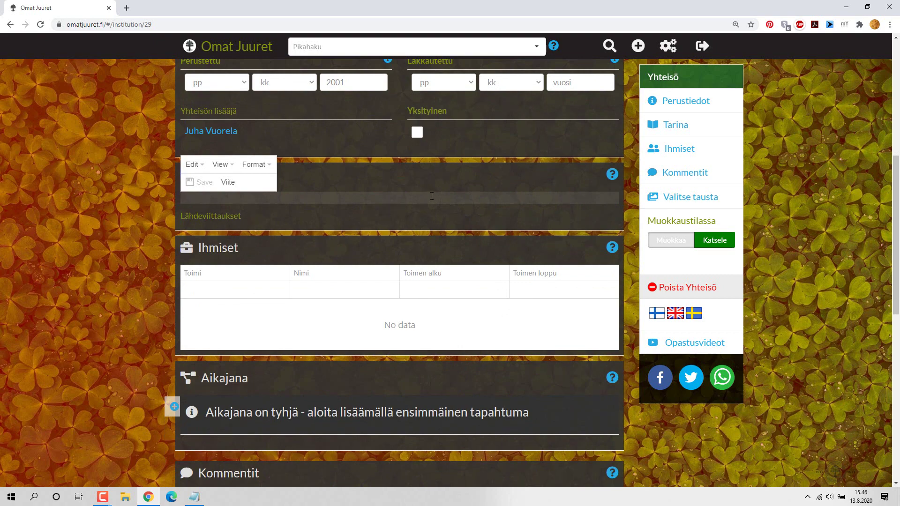
# Step: Copy the whole association description from the Notepad (Muistio) note and paste it into the community's Tarina section
pyautogui.click(194, 497)
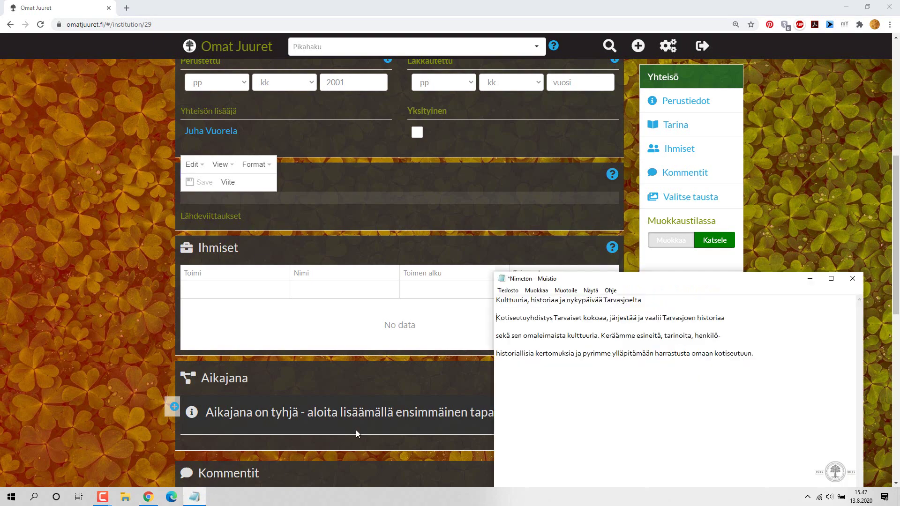
pyautogui.hotkey('ctrl', 'a')
pyautogui.hotkey('ctrl', 'c')
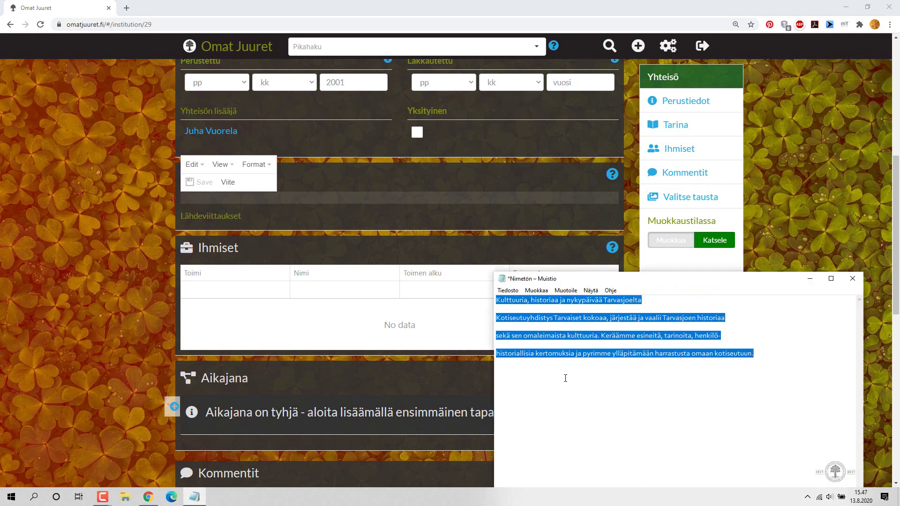
pyautogui.click(302, 195)
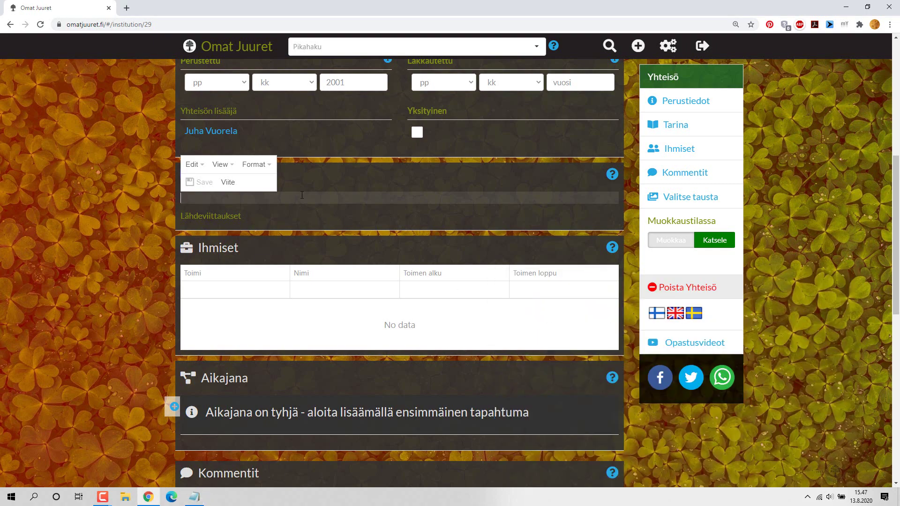
pyautogui.hotkey('ctrl', 'v')
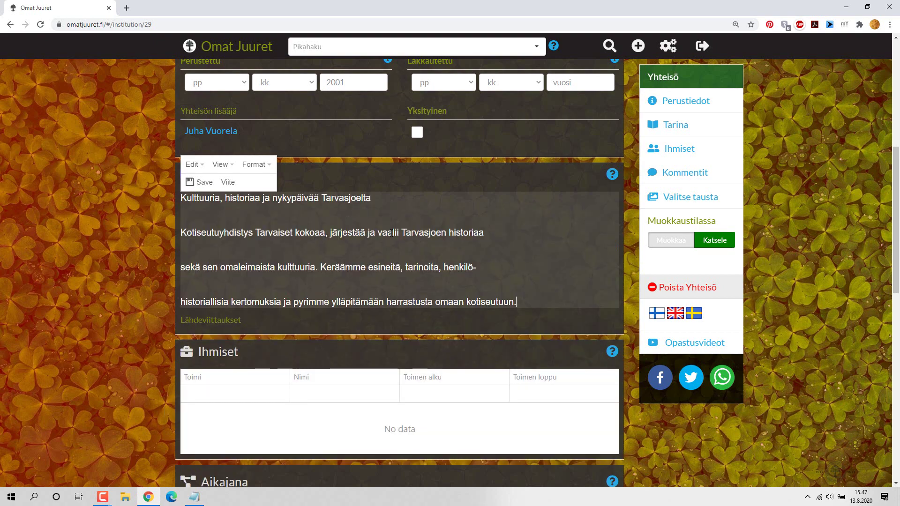
# Step: Remove the extra blank lines between the last three lines of the pasted Tarina text
pyautogui.click(492, 248)
pyautogui.press('Delete')
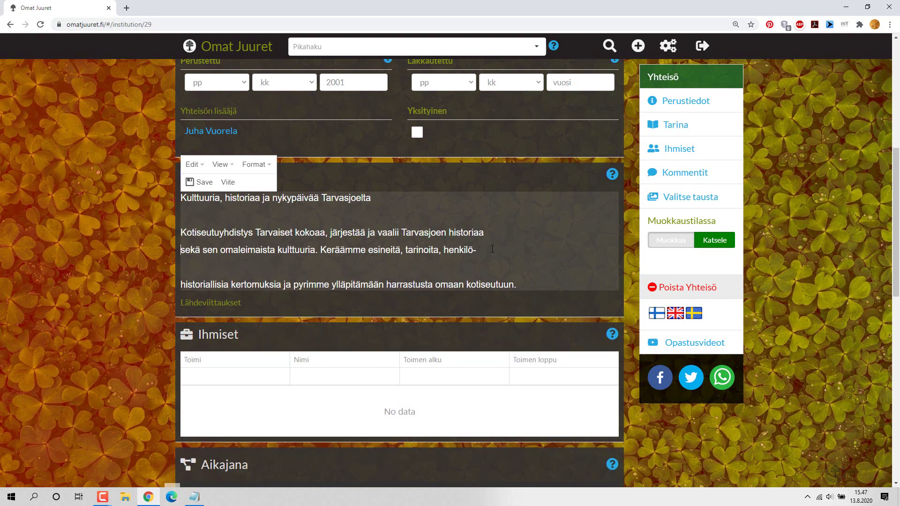
pyautogui.click(472, 270)
pyautogui.click(505, 256)
pyautogui.press('BackSpace')
pyautogui.press('Delete')
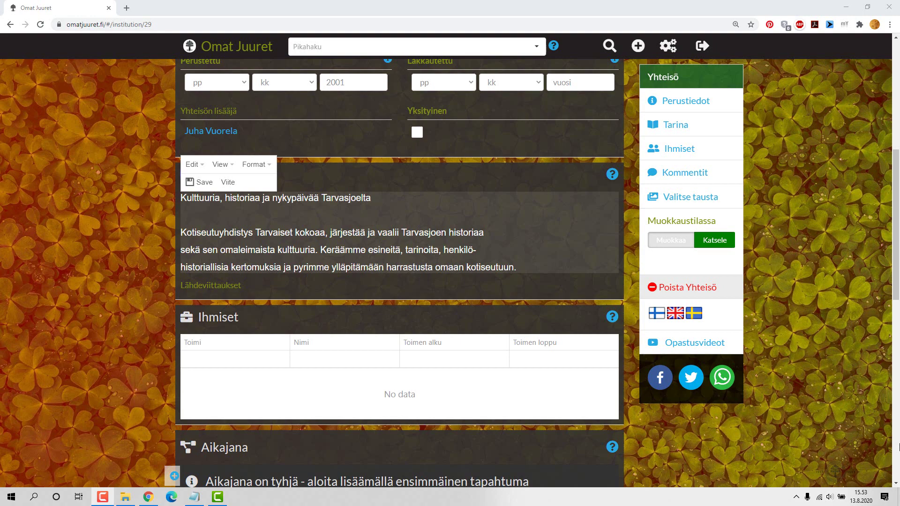
# Step: Start a new event on the community's timeline and title it Perustamiskokous
pyautogui.scroll(-4, 750, 378)
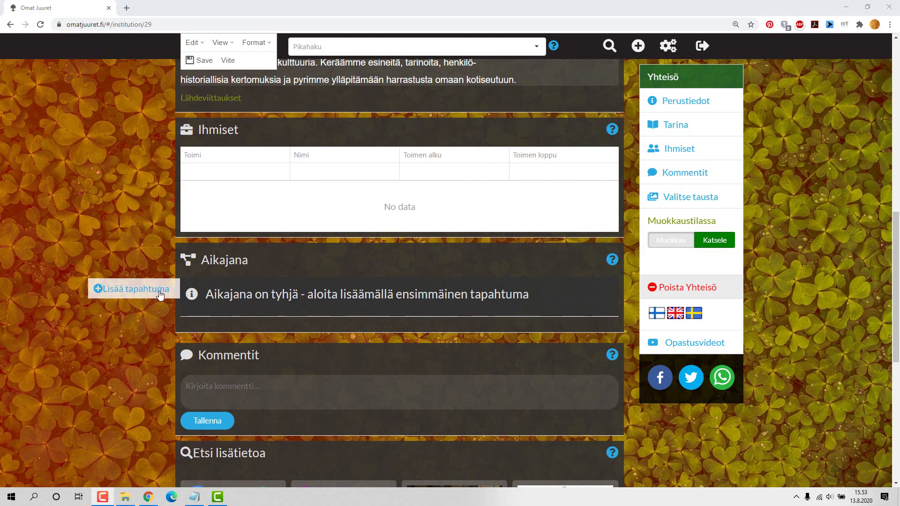
pyautogui.click(174, 290)
pyautogui.click(434, 127)
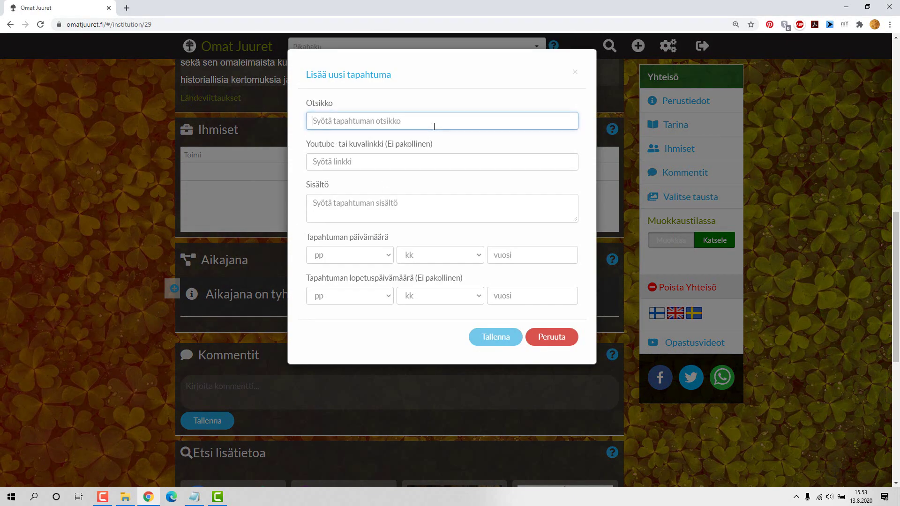
pyautogui.write('Perustamiskok')
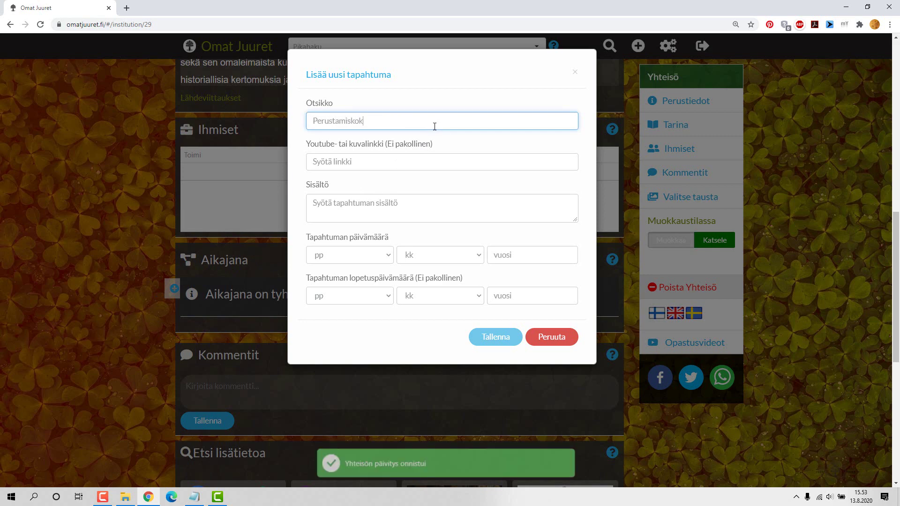
pyautogui.write('ous')
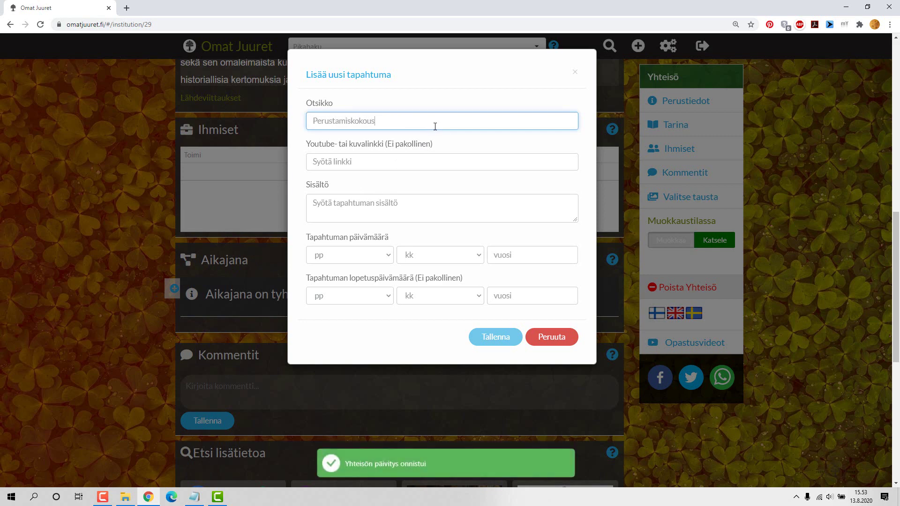
pyautogui.click(432, 205)
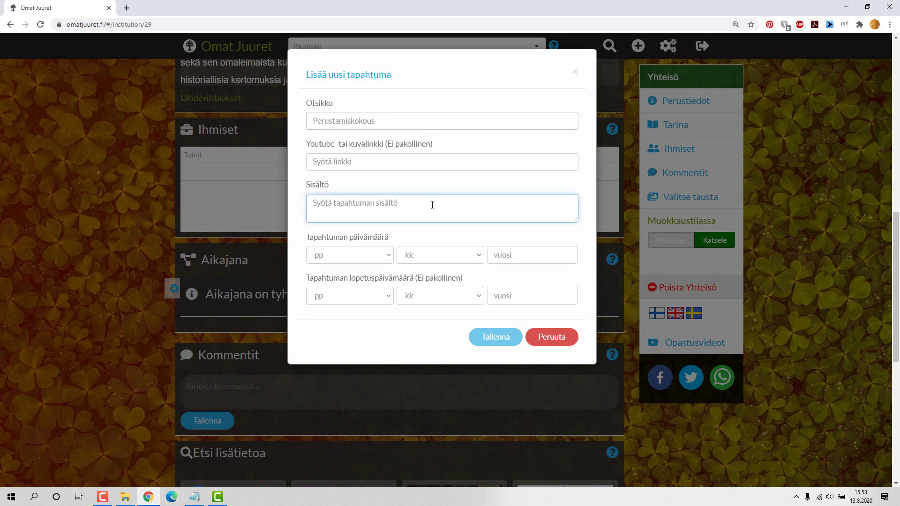
# Step: Set the timeline event's date to day 10, month 5, year 2001
pyautogui.click(360, 255)
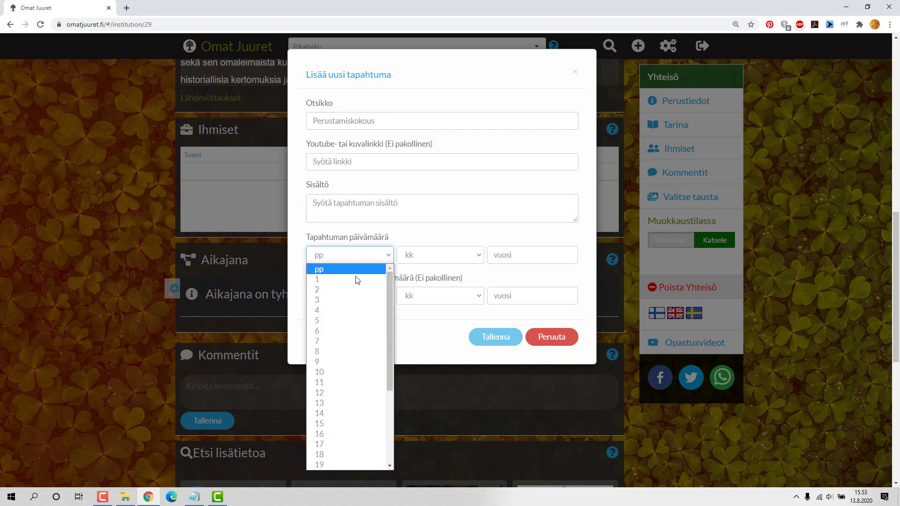
pyautogui.click(349, 378)
pyautogui.click(435, 255)
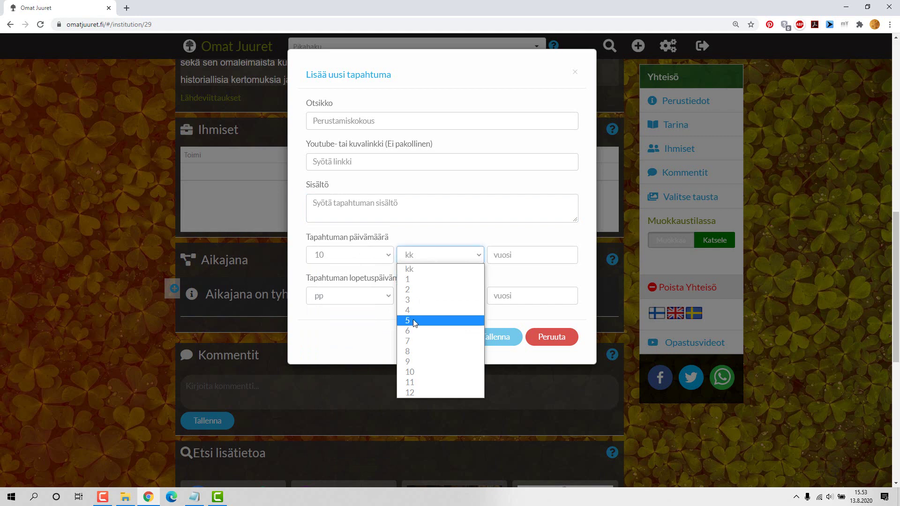
pyautogui.click(412, 319)
pyautogui.click(499, 256)
pyautogui.write('2001')
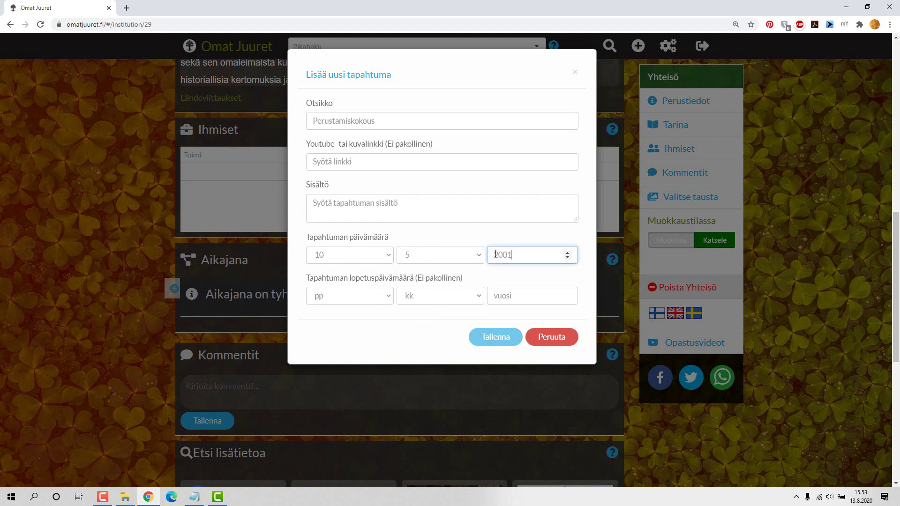
# Step: Enter "Läsnä" followed by the attendees' surnames as the event's content, and save the event
pyautogui.click(473, 212)
pyautogui.write('Läsnä')
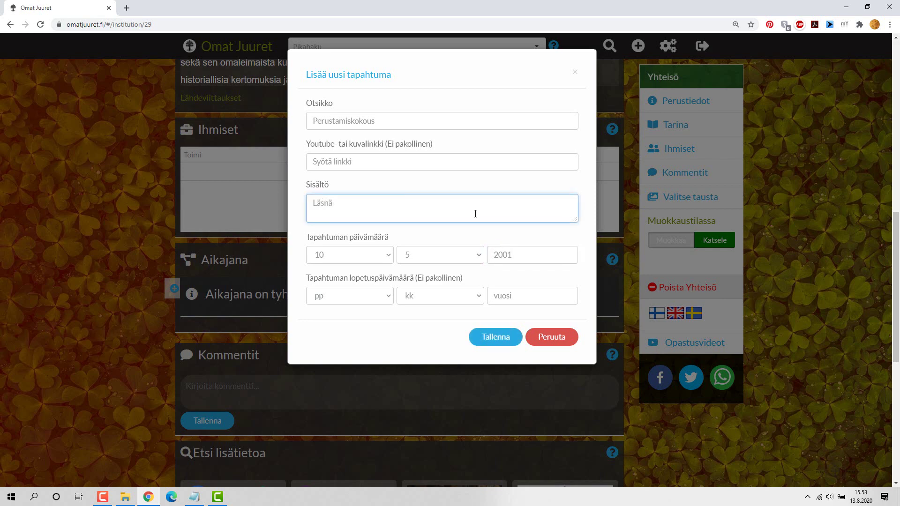
pyautogui.write(' Virtanen Lahtinen Nieminen ')
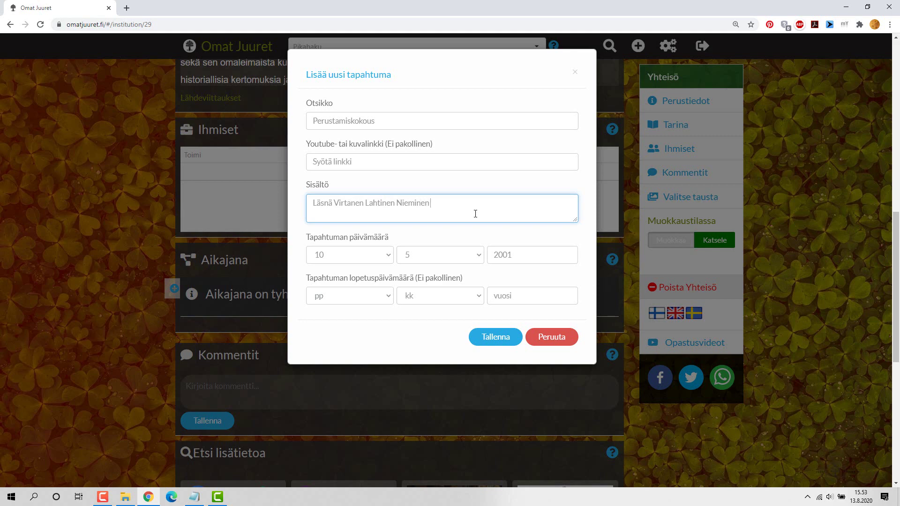
pyautogui.write('Laurinen')
pyautogui.click(497, 334)
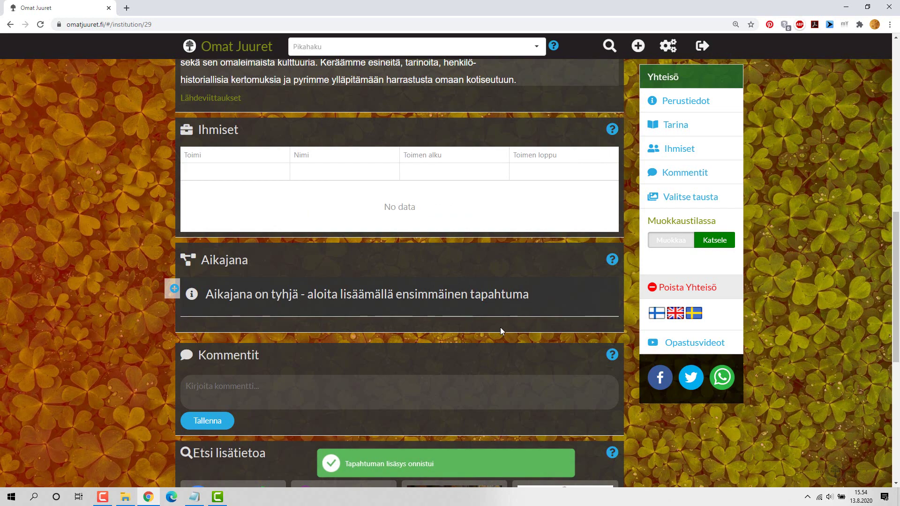
# Step: Switch the community page to view mode and check its story, timeline and basic details
pyautogui.scroll(4, 501, 325)
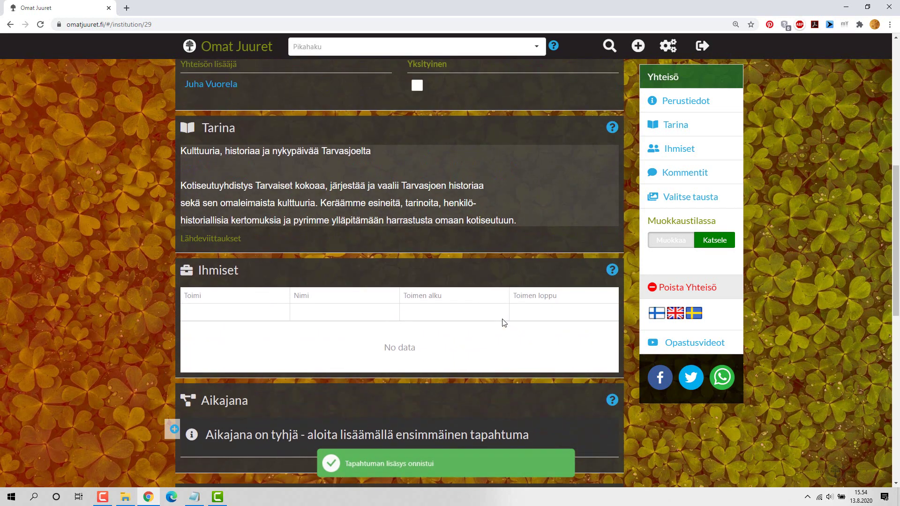
pyautogui.scroll(3, 503, 323)
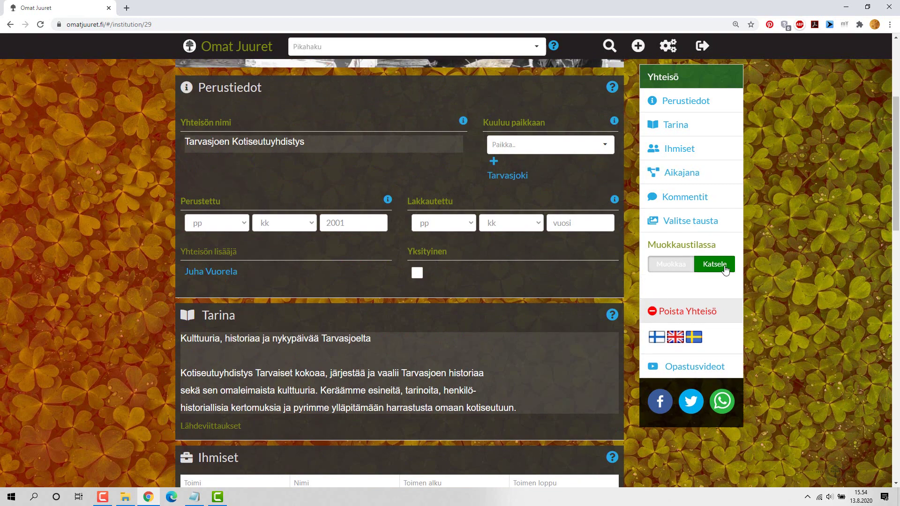
pyautogui.click(724, 265)
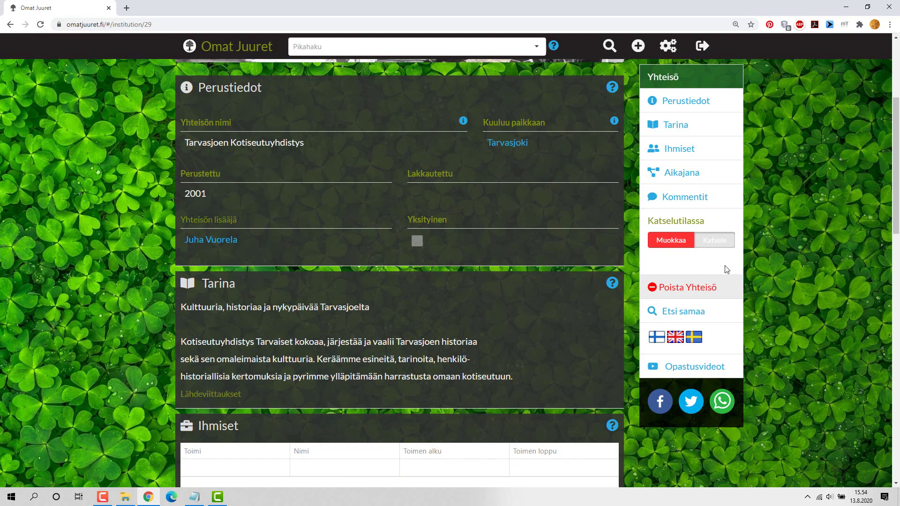
pyautogui.scroll(-3, 558, 220)
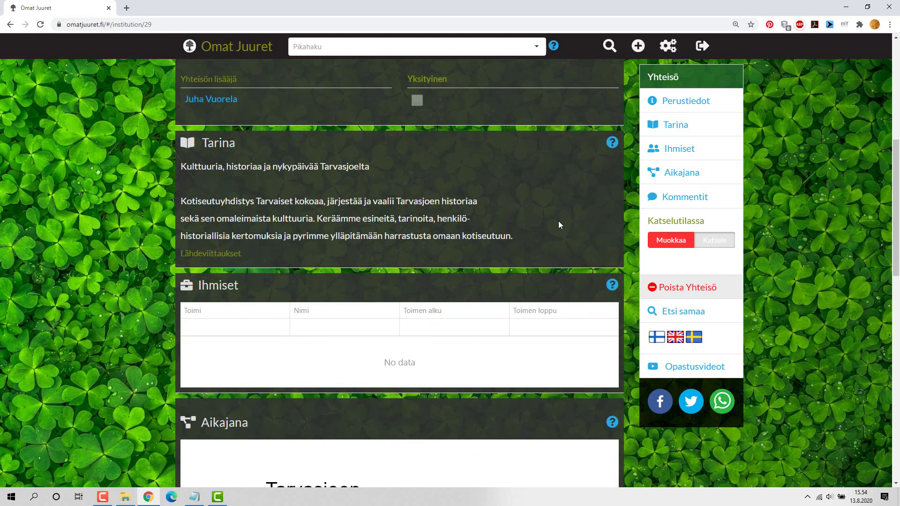
pyautogui.scroll(-3, 559, 225)
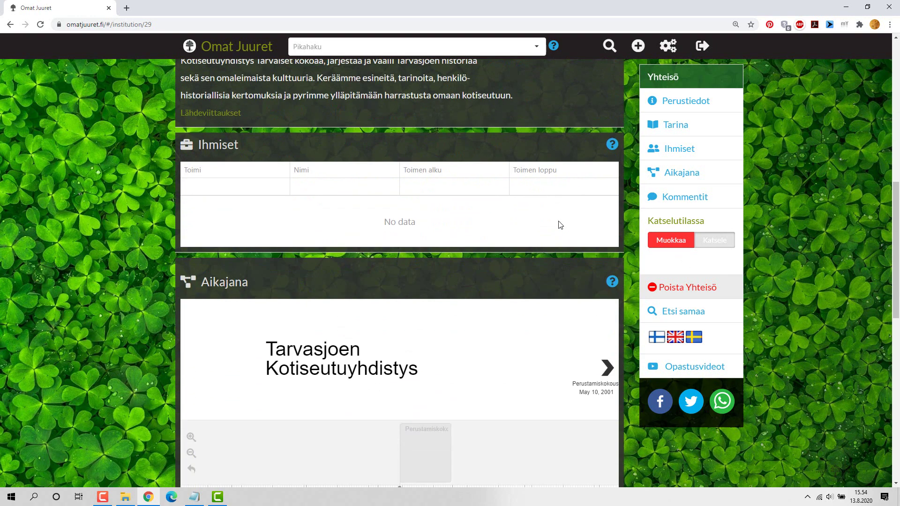
pyautogui.scroll(6, 561, 225)
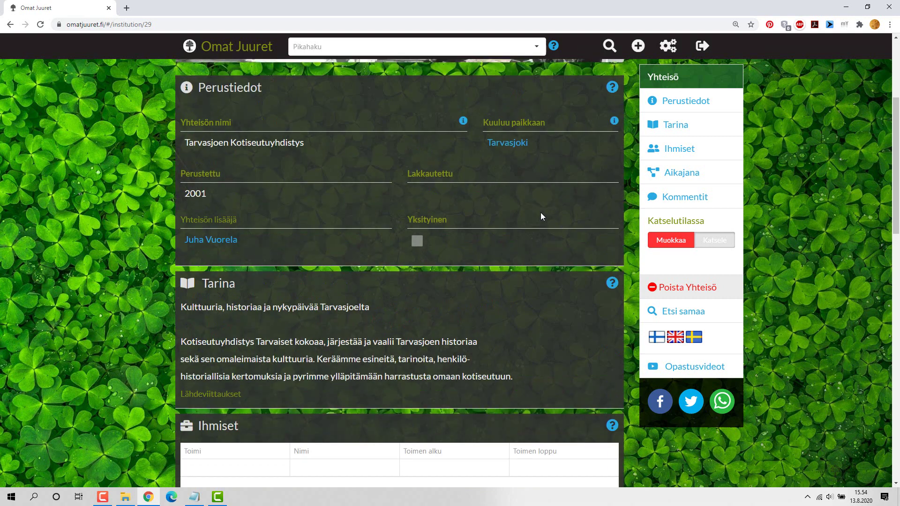
pyautogui.scroll(4, 541, 212)
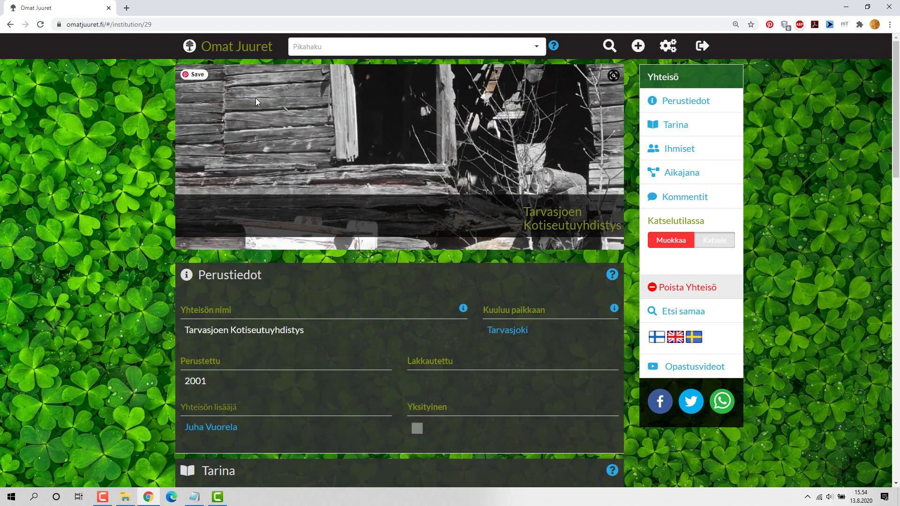
# Step: Go to the site's home person page and look through its relatives, timeline, life story and comments
pyautogui.click(219, 52)
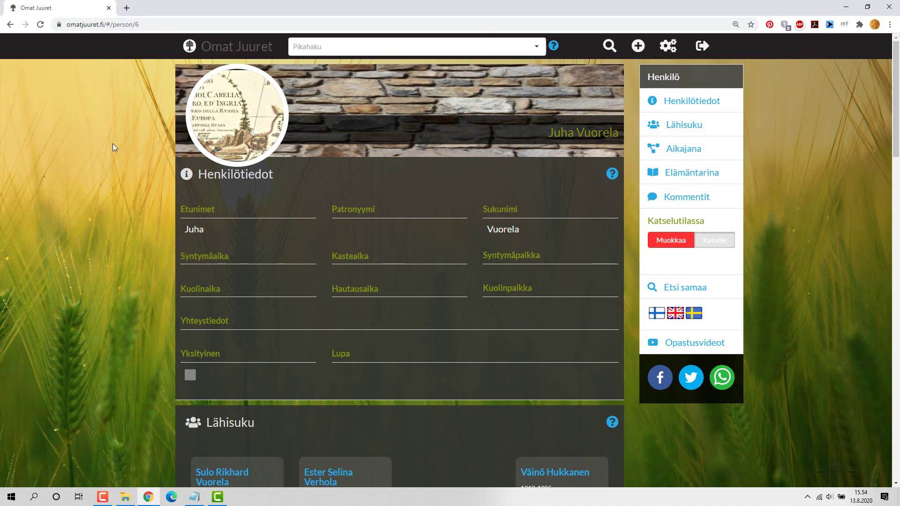
pyautogui.scroll(-5, 112, 144)
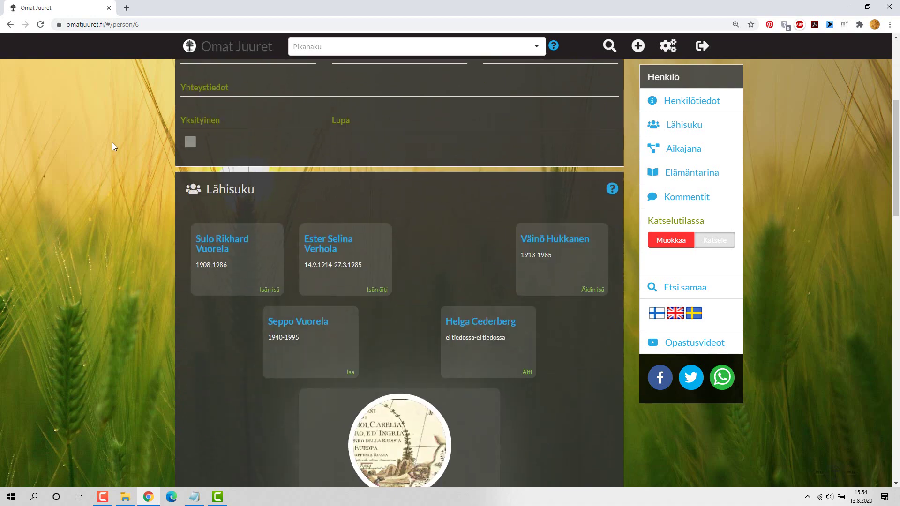
pyautogui.scroll(-10, 113, 142)
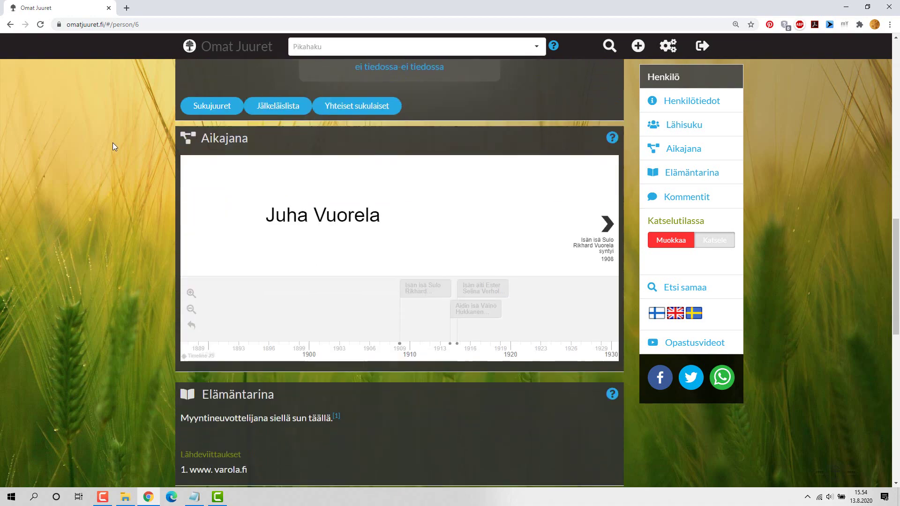
pyautogui.scroll(-6, 112, 142)
pyautogui.scroll(4, 114, 145)
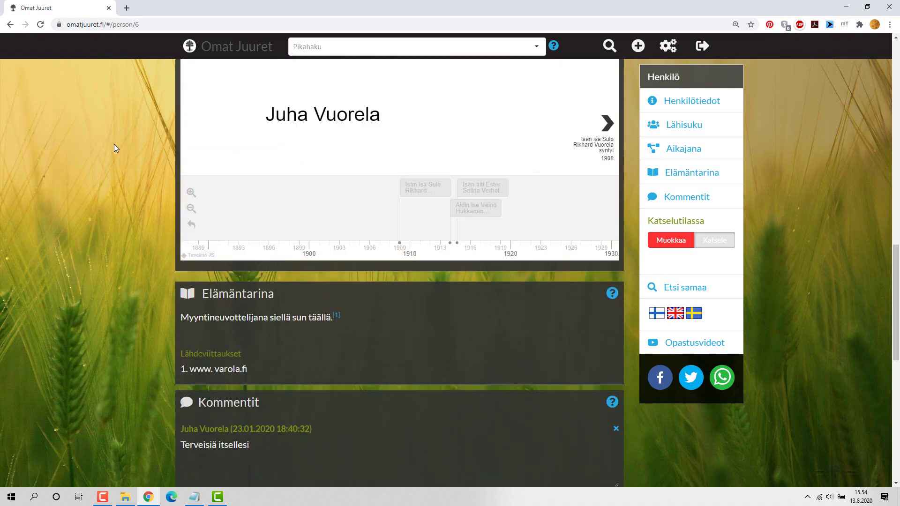
pyautogui.scroll(13, 114, 144)
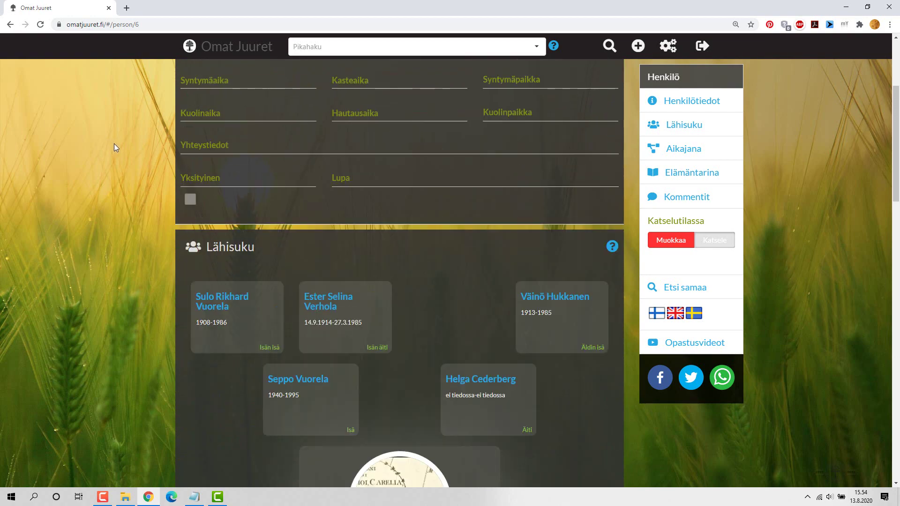
pyautogui.scroll(3, 114, 143)
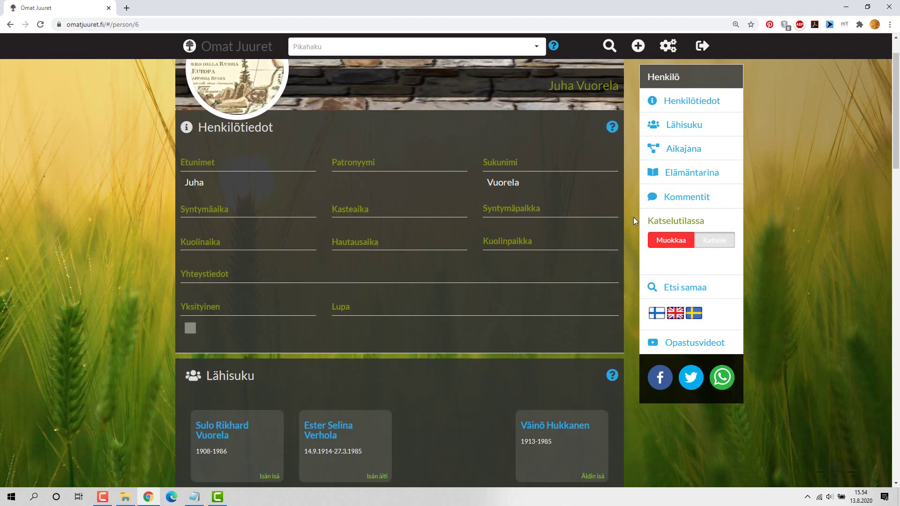
# Step: Switch the person page to edit mode and start a new role entry named Sihteeri
pyautogui.click(671, 241)
pyautogui.scroll(-5, 136, 218)
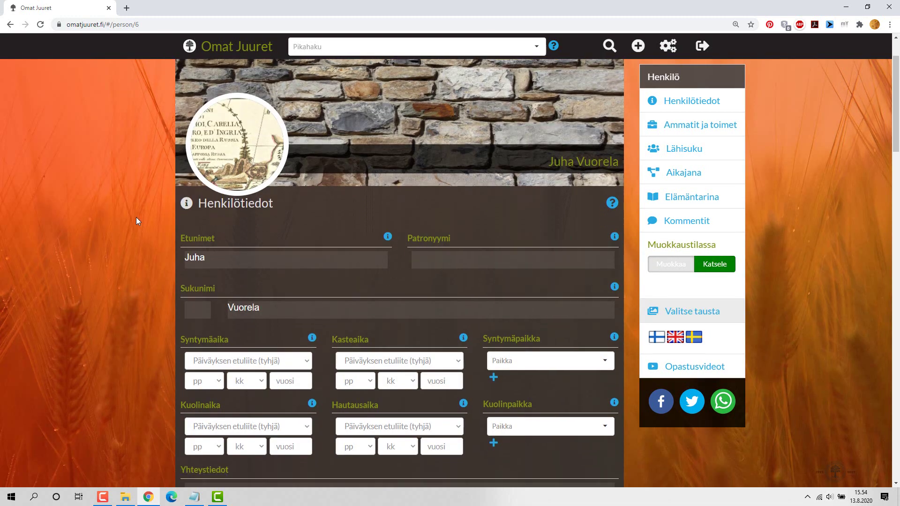
pyautogui.scroll(-2, 136, 219)
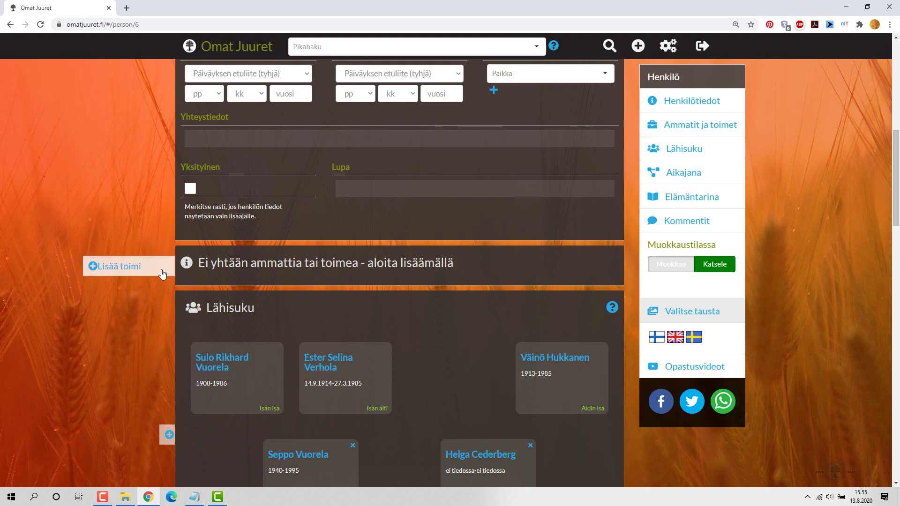
pyautogui.click(131, 272)
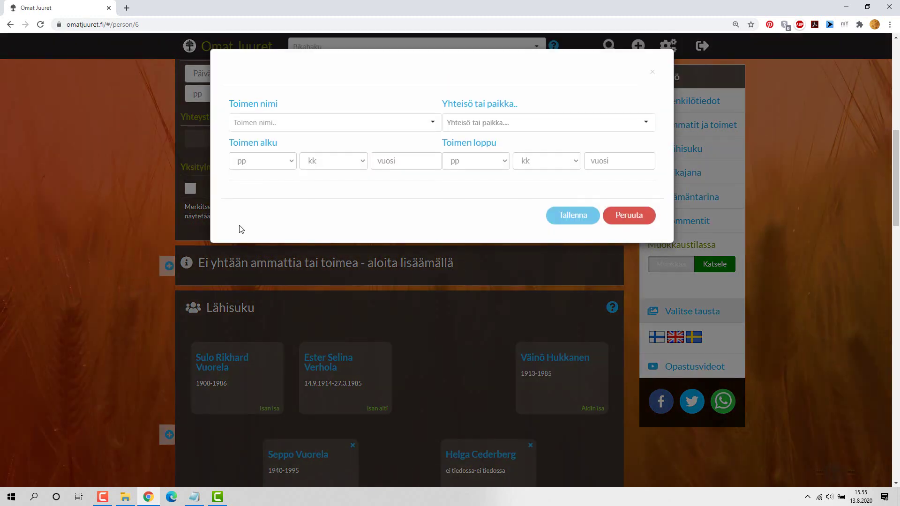
pyautogui.click(329, 125)
pyautogui.click(329, 127)
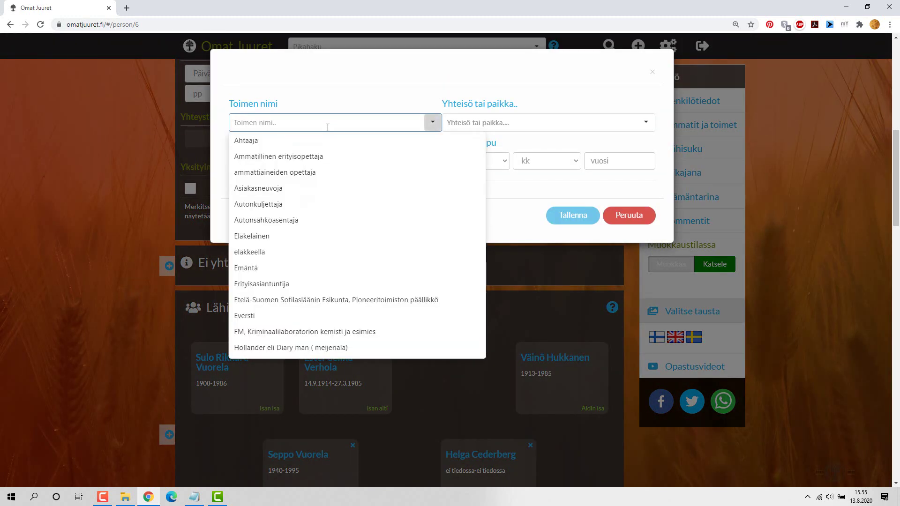
pyautogui.write('Sihteeri')
# Step: Look up "Tarvas" as the role's community and link it to Tarvasjoen Kotiseutuyhdistys
pyautogui.click(478, 119)
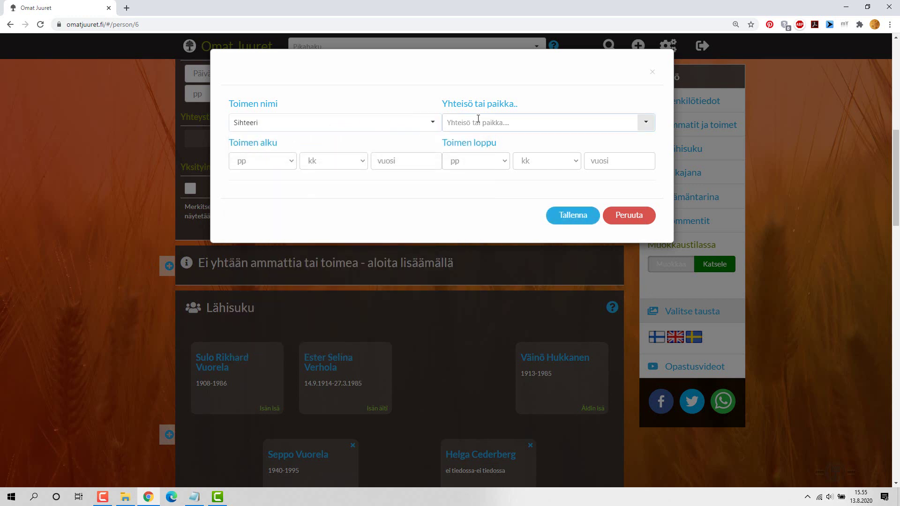
pyautogui.write('T')
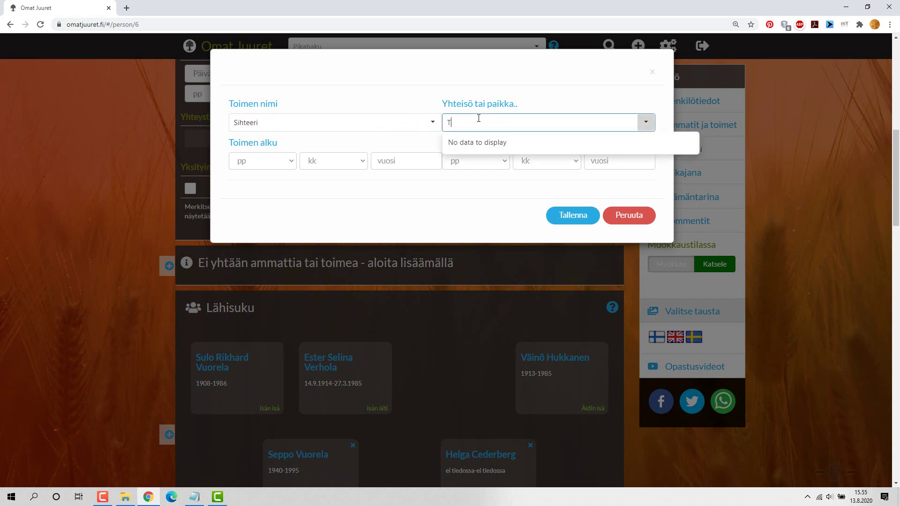
pyautogui.write('arvas')
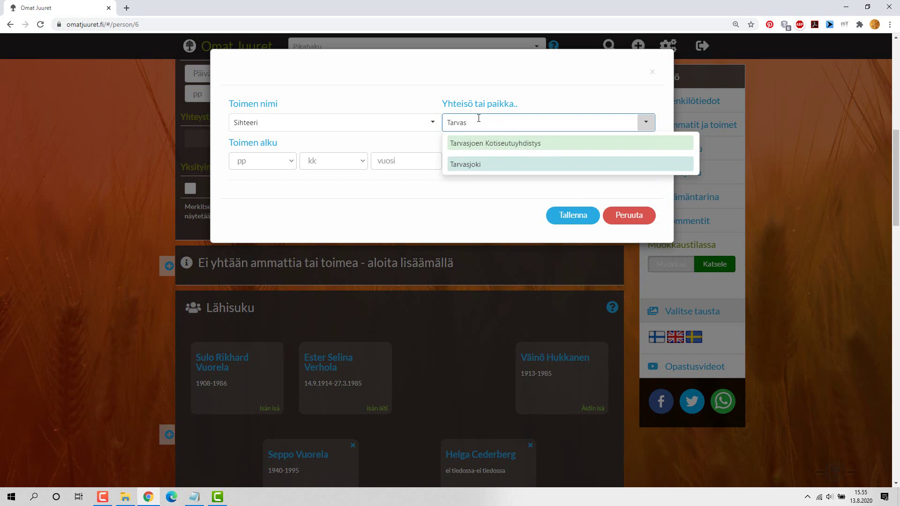
pyautogui.click(474, 144)
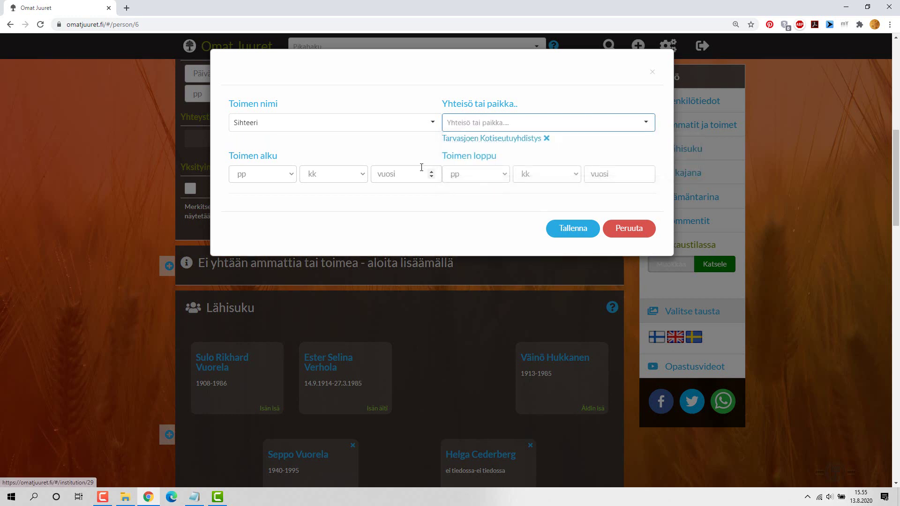
# Step: Set the role's start year to 2007 and end year to 2011, and save the role
pyautogui.write('2007')
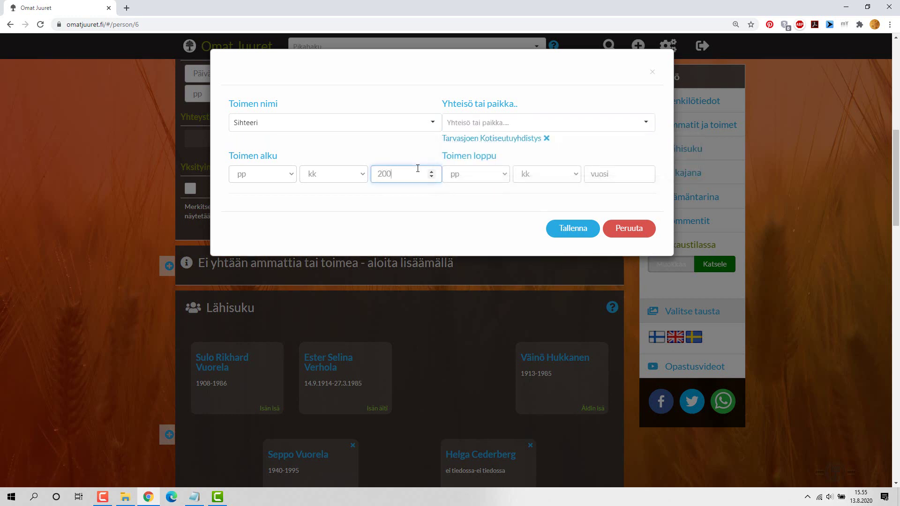
pyautogui.press('Tab')
pyautogui.press('Tab')
pyautogui.press('Tab')
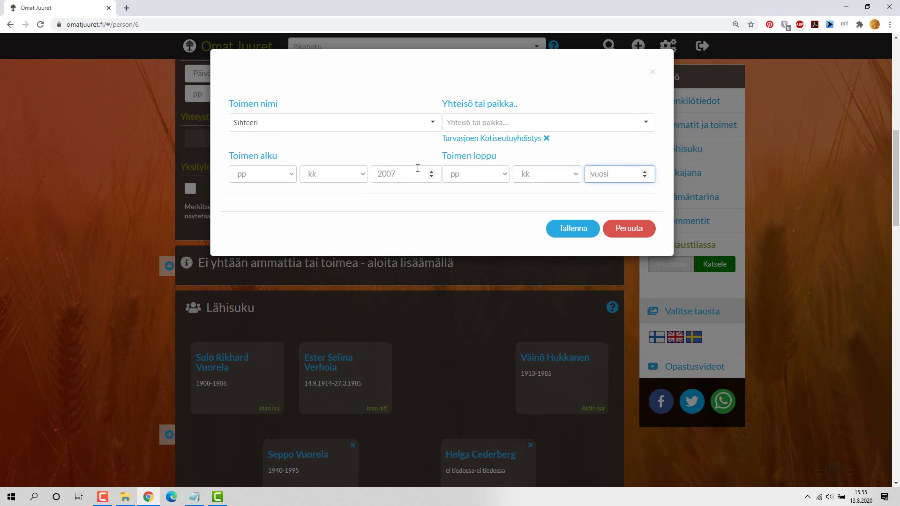
pyautogui.write('2011')
pyautogui.click(571, 229)
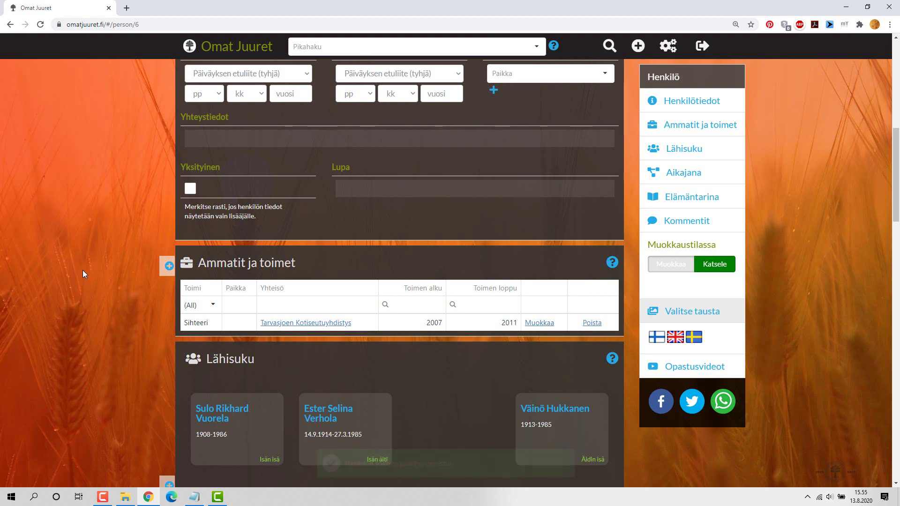
# Step: Open the Tarvasjoen Kotiseutuyhdistys page from the person's role entry and examine its Ihmiset list, including the filter options for Toimi
pyautogui.scroll(-1, 82, 272)
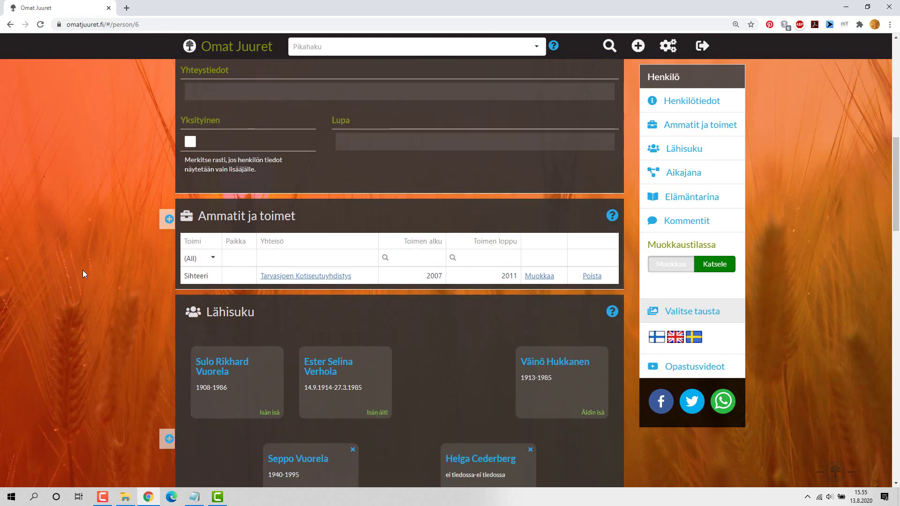
pyautogui.click(317, 278)
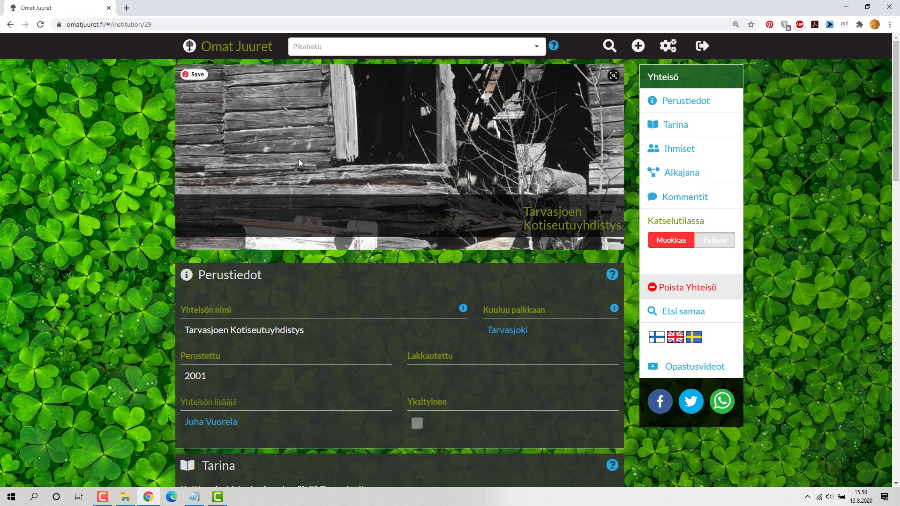
pyautogui.scroll(-1, 298, 160)
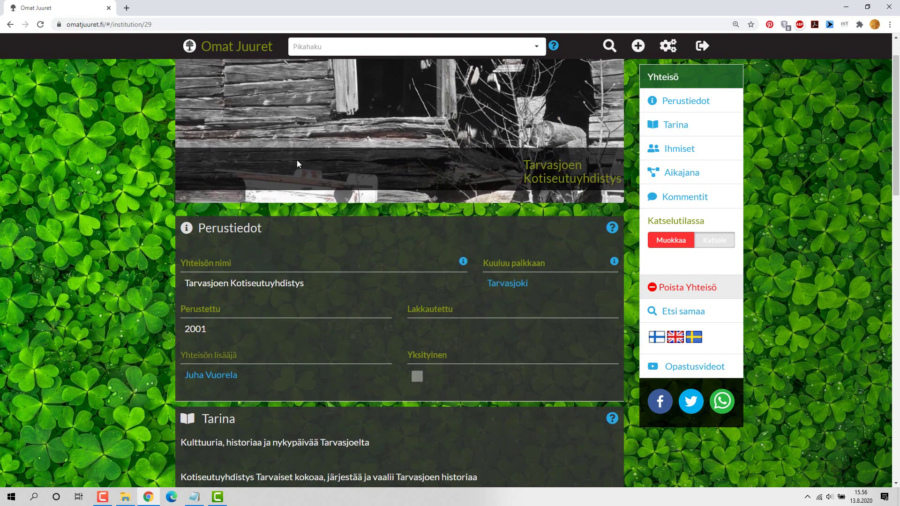
pyautogui.scroll(-4, 297, 160)
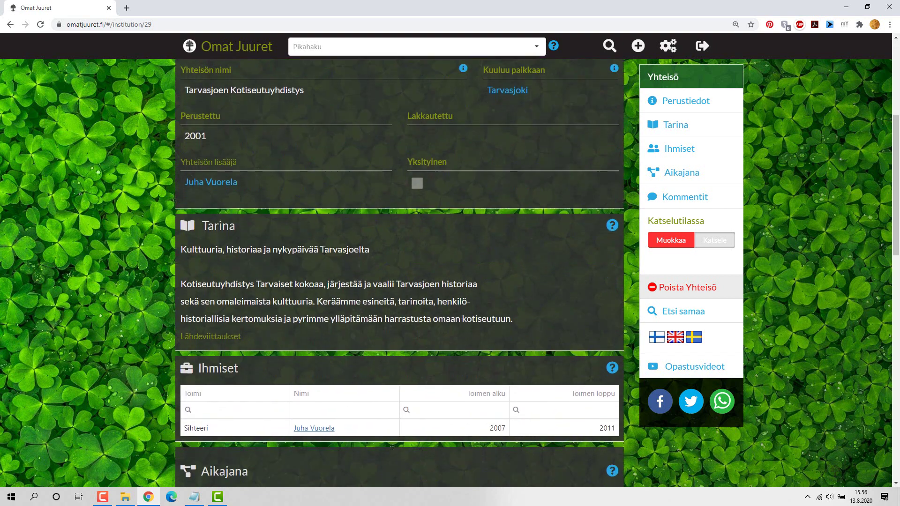
pyautogui.scroll(-2, 323, 250)
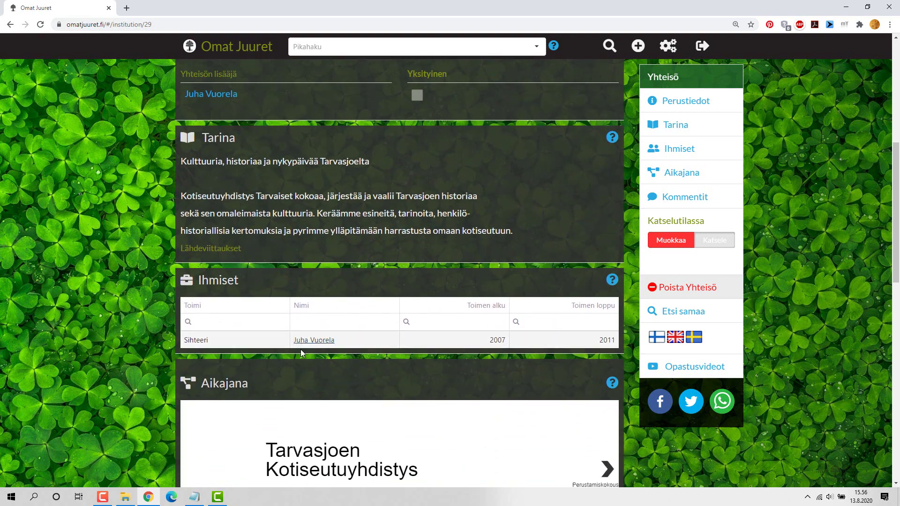
pyautogui.click(188, 322)
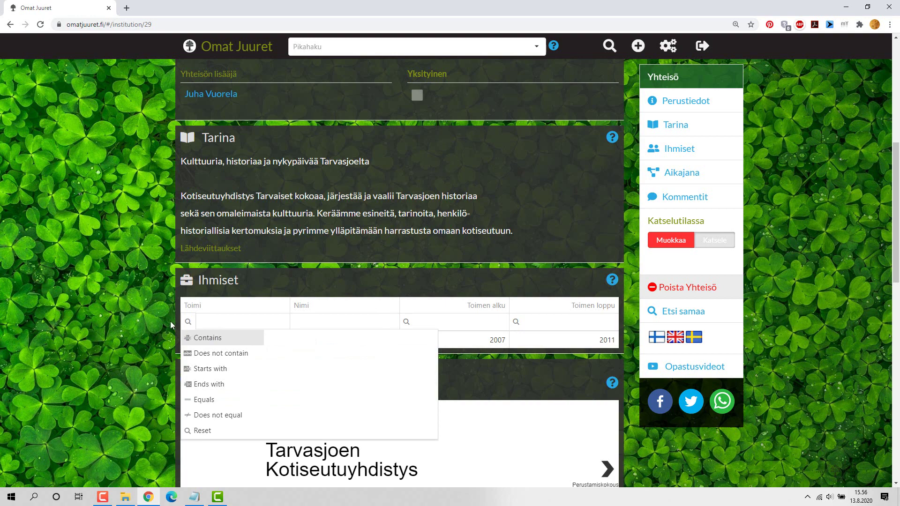
pyautogui.click(107, 324)
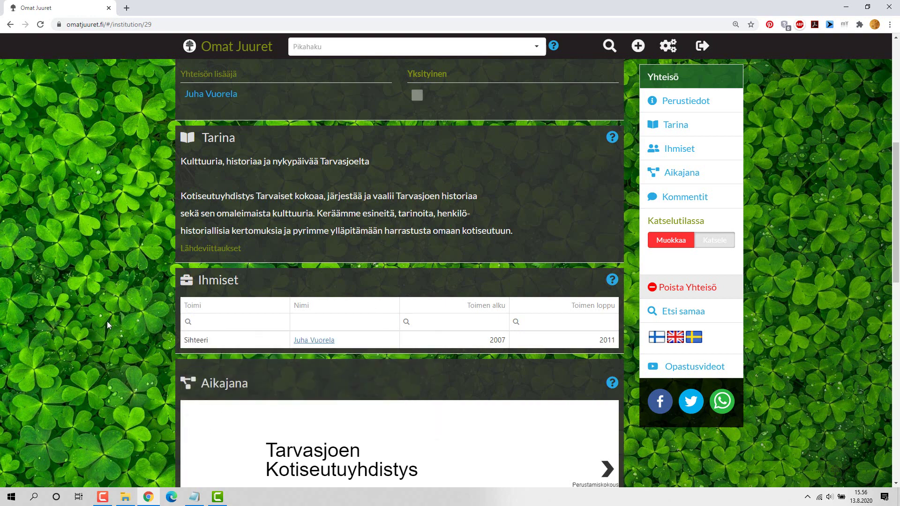